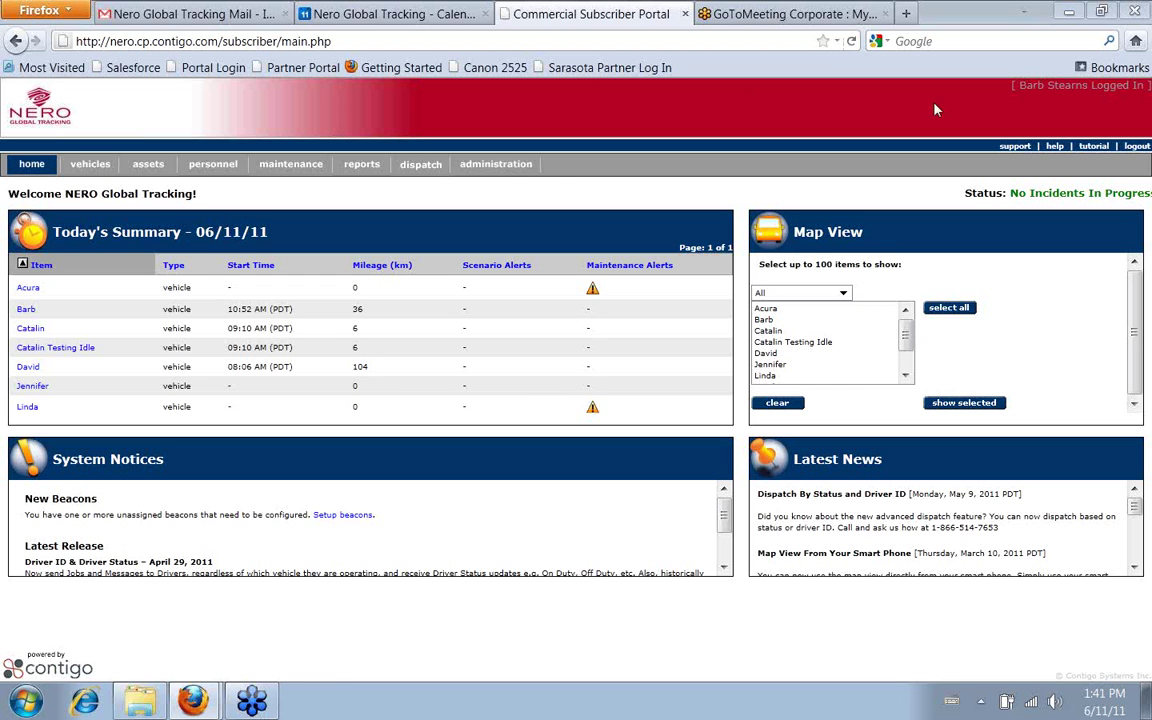
Go to Administration > Users > User Groups to list the 9 user groups
click(503, 167)
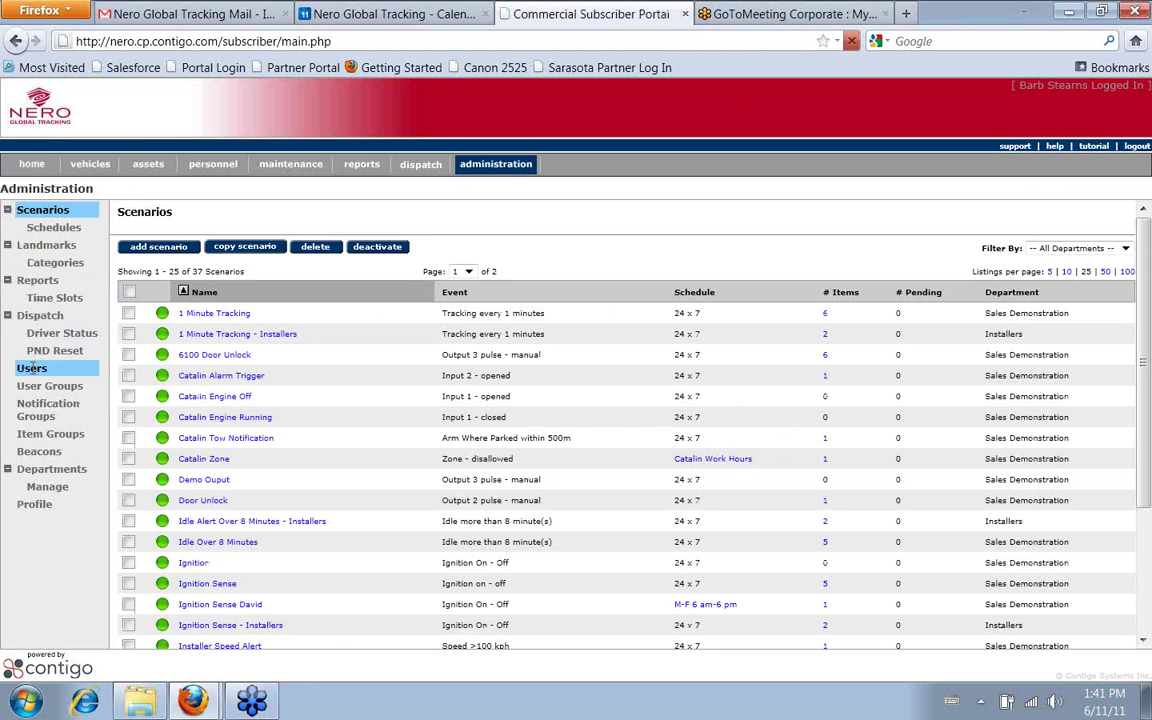
click(31, 368)
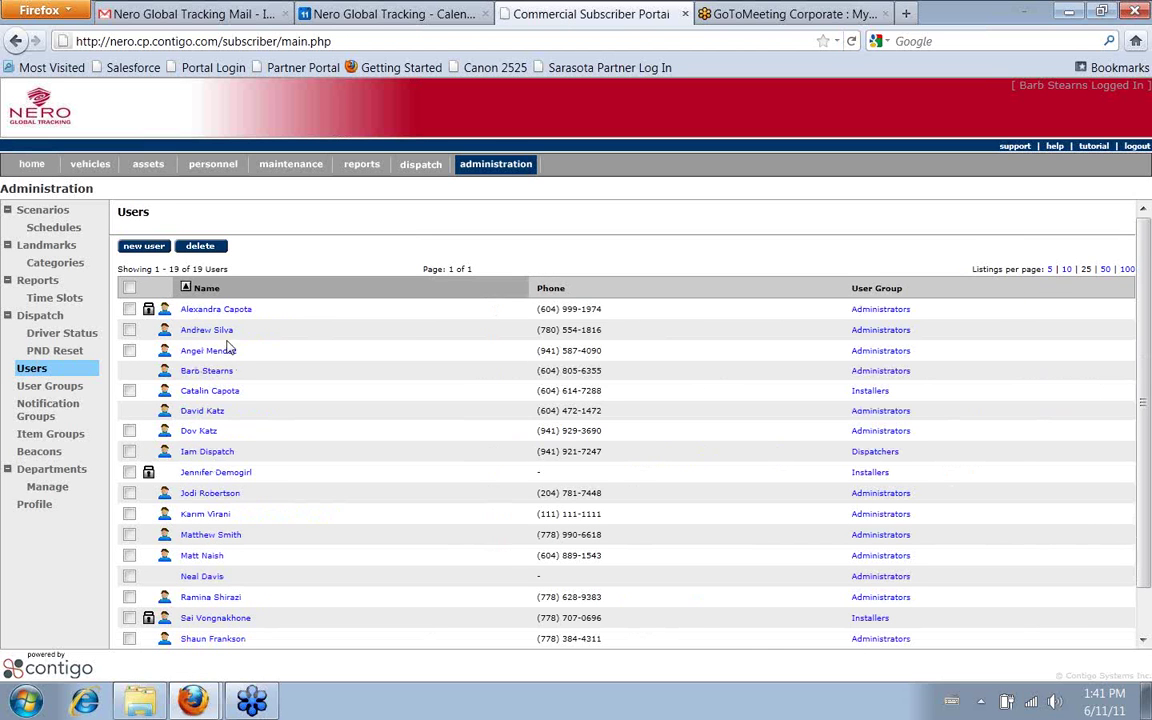
scroll(273, 472, down, 1)
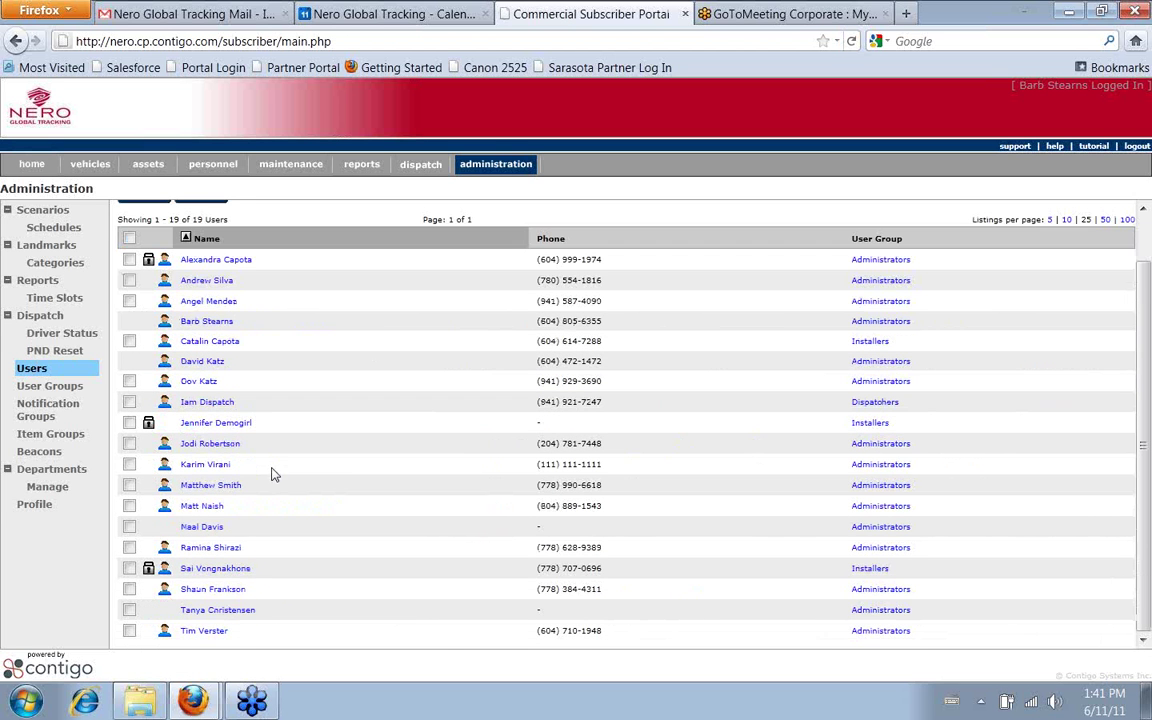
click(66, 390)
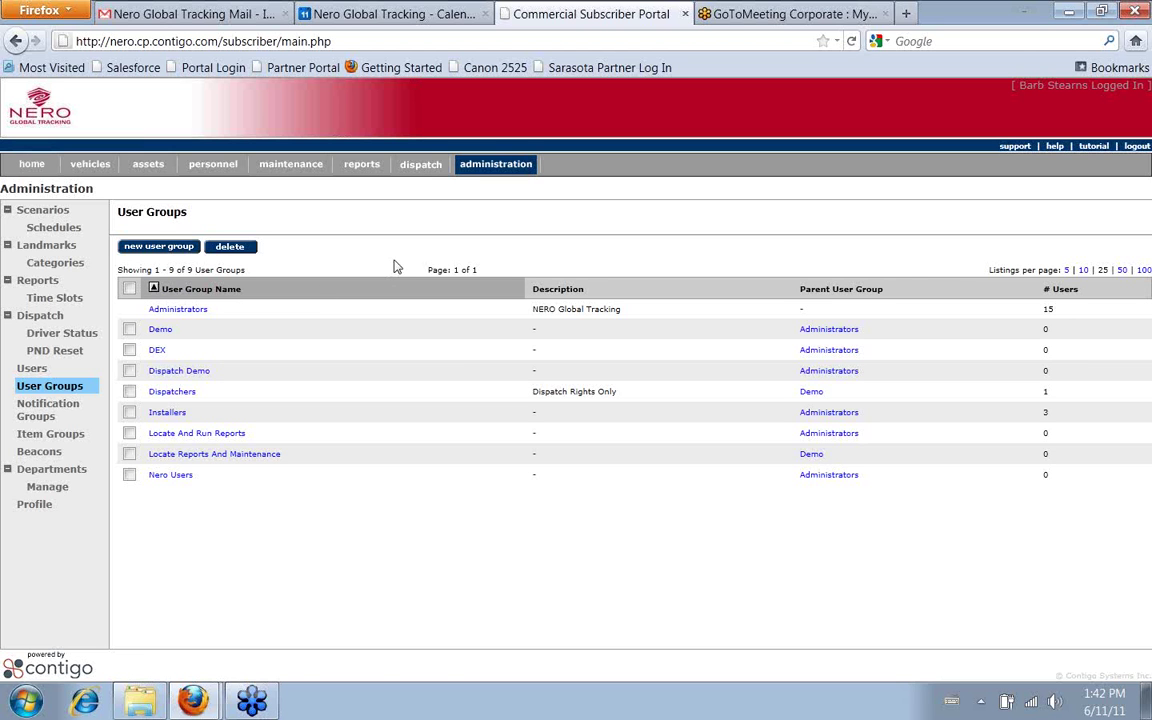
Open the Administrators group and look through its members, permissions and department assignments
click(178, 310)
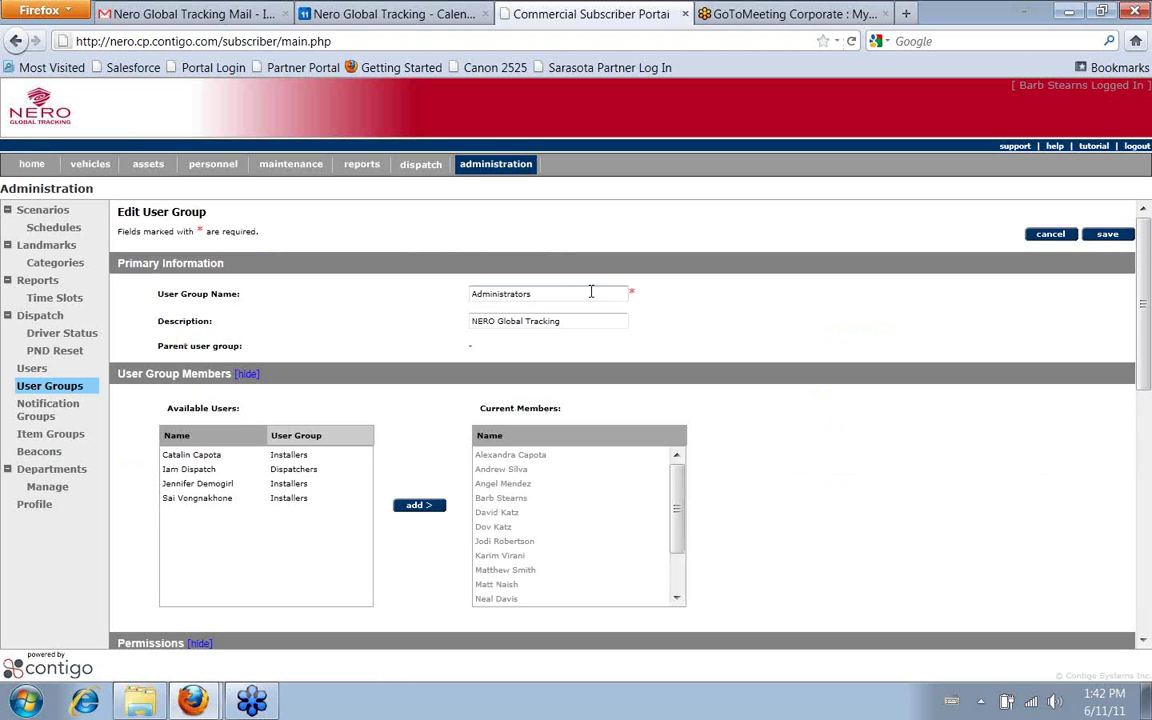
click(528, 294)
scroll(905, 350, down, 2)
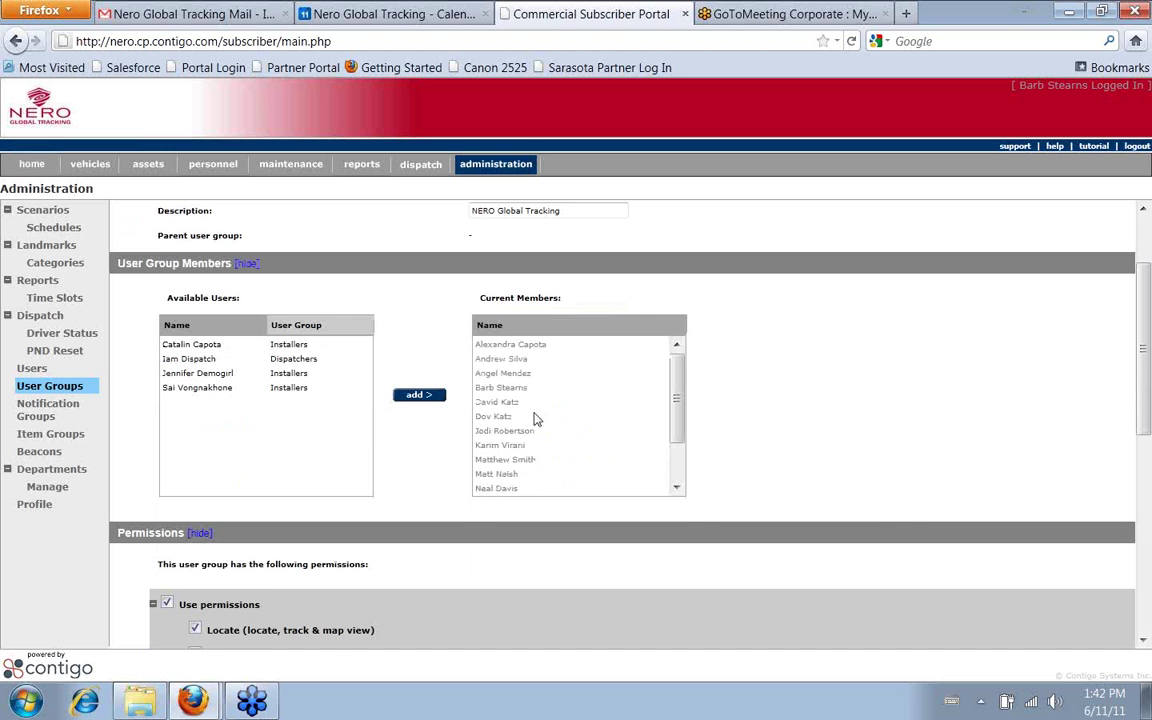
scroll(873, 400, down, 2)
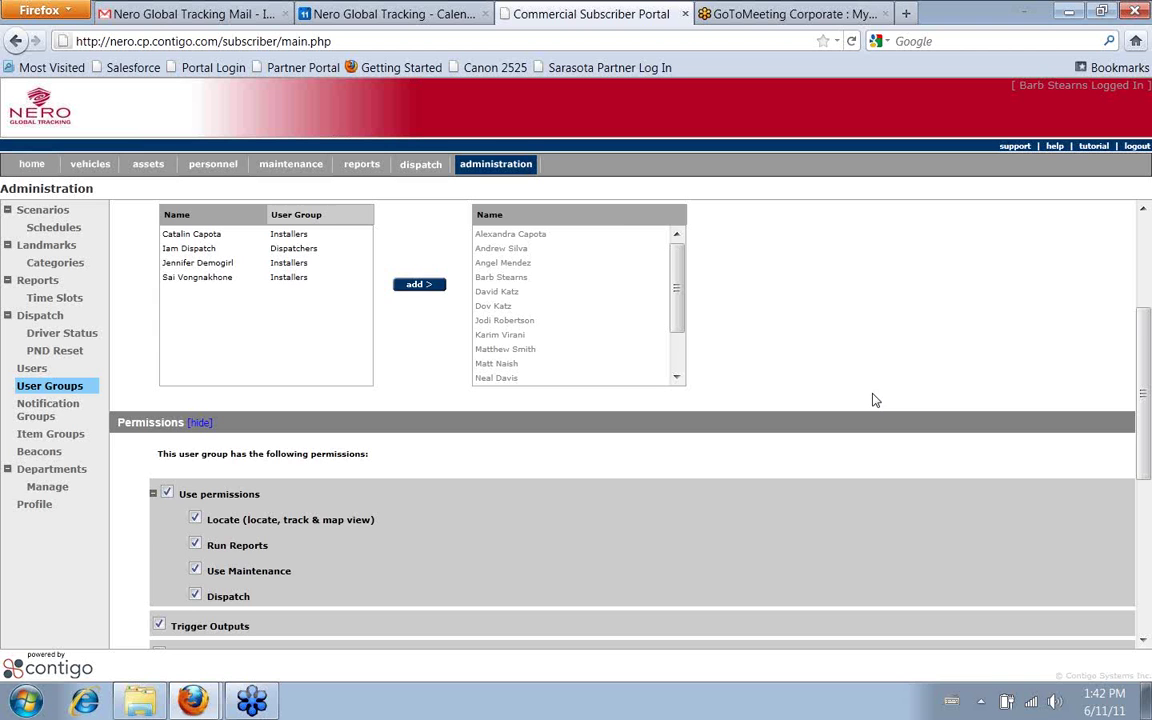
scroll(876, 395, down, 2)
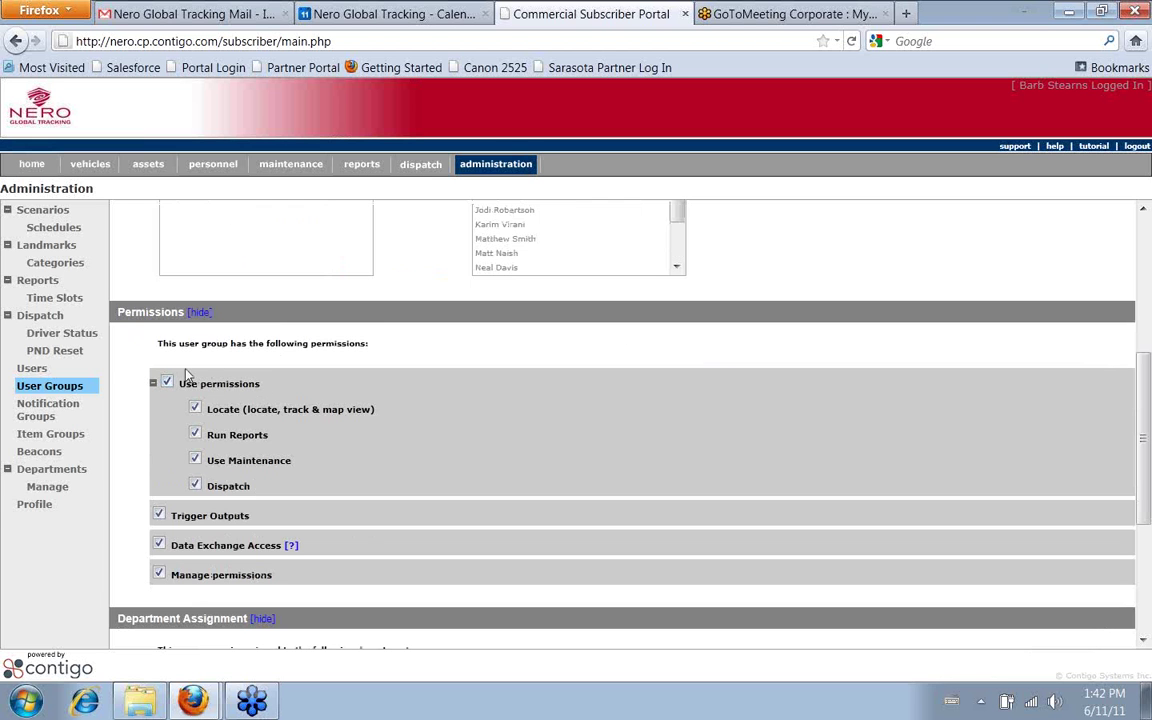
click(159, 572)
scroll(504, 449, down, 2)
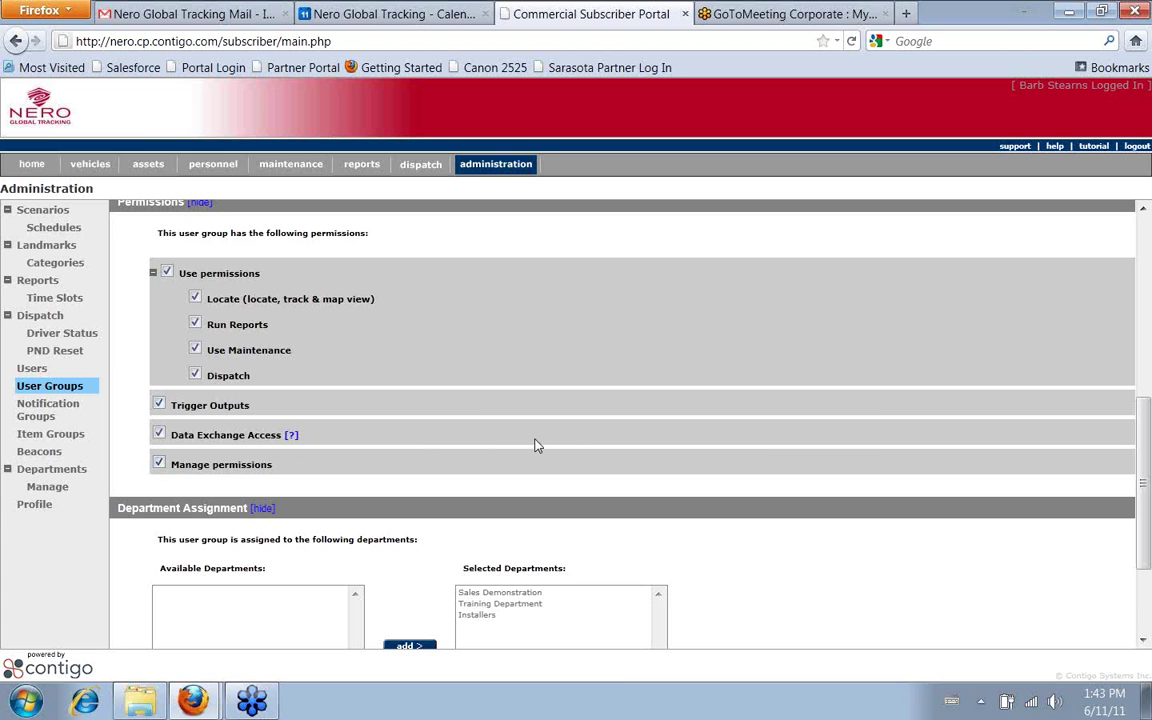
scroll(500, 447, down, 2)
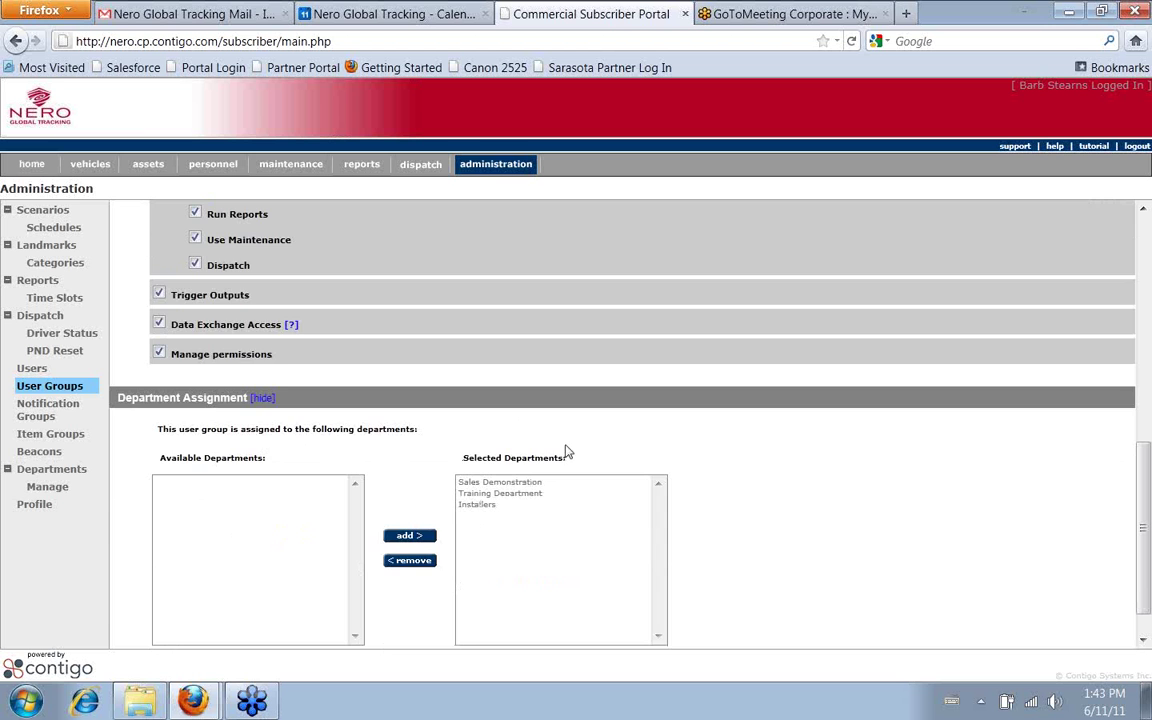
scroll(566, 453, up, 10)
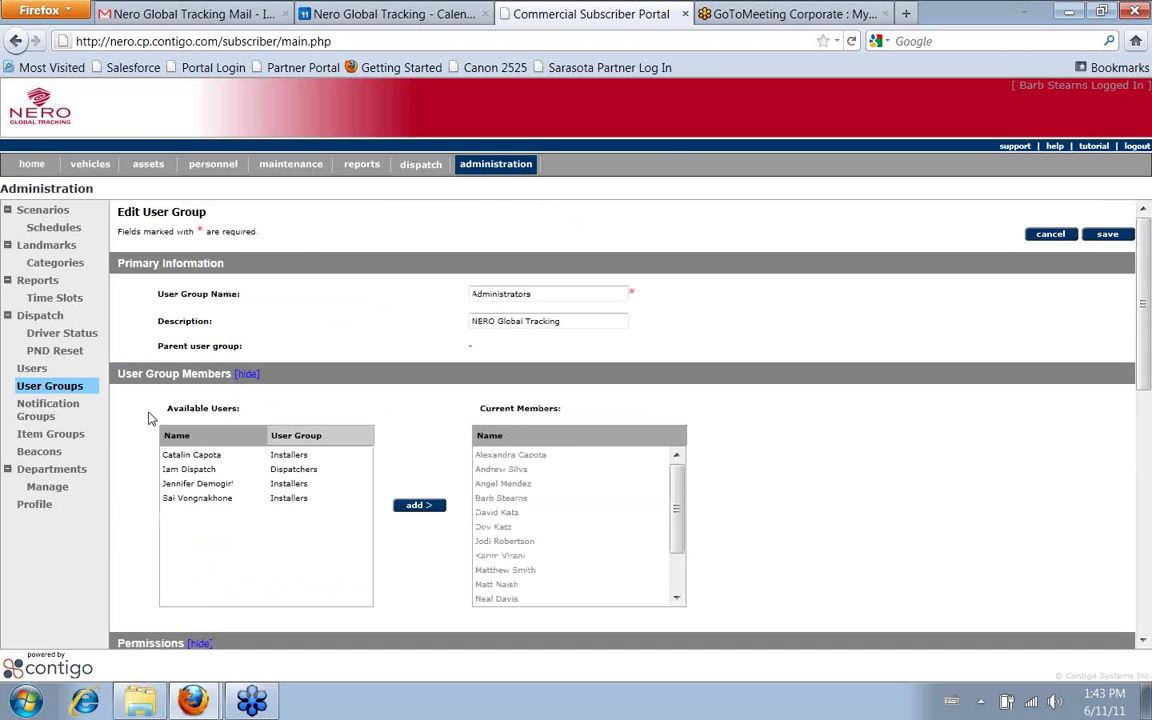
Review the memberless Demo group's permissions, then return to the User Groups list
click(66, 386)
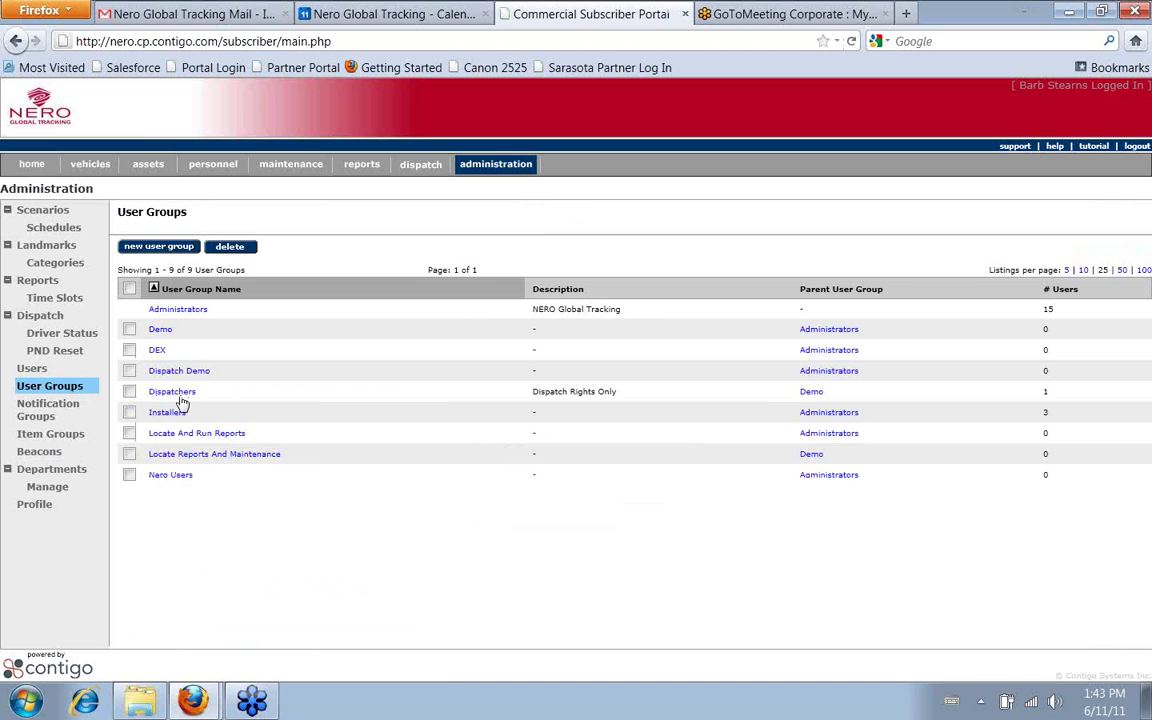
click(161, 330)
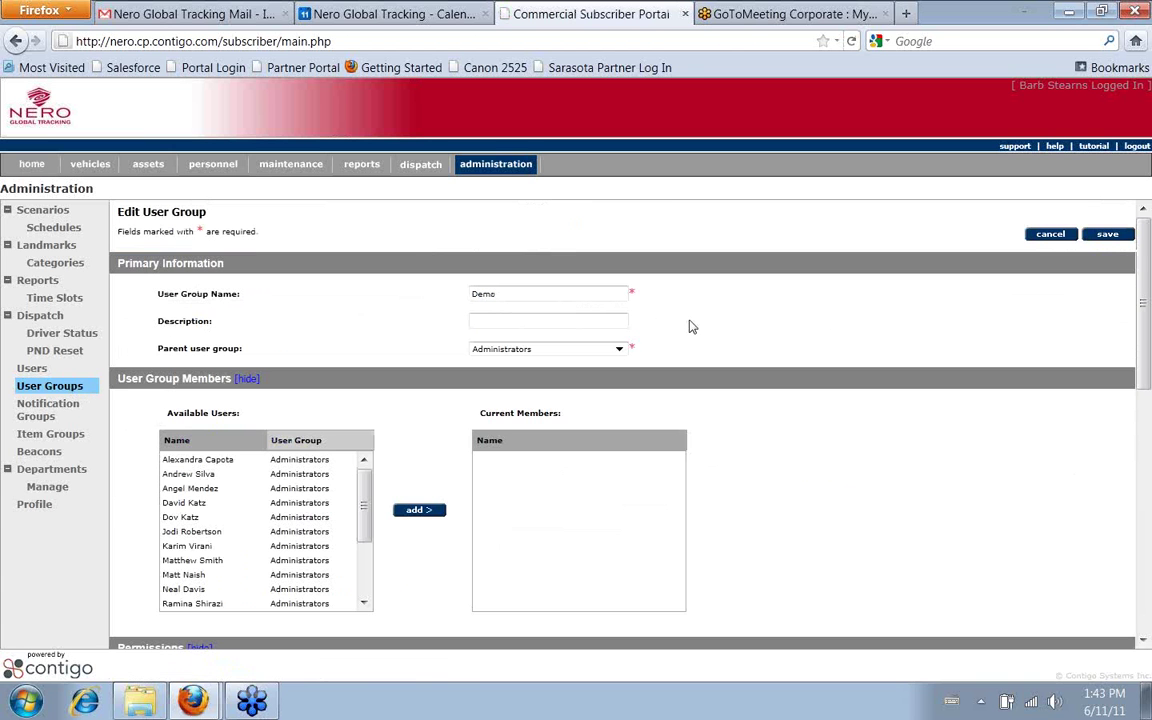
scroll(711, 310, down, 2)
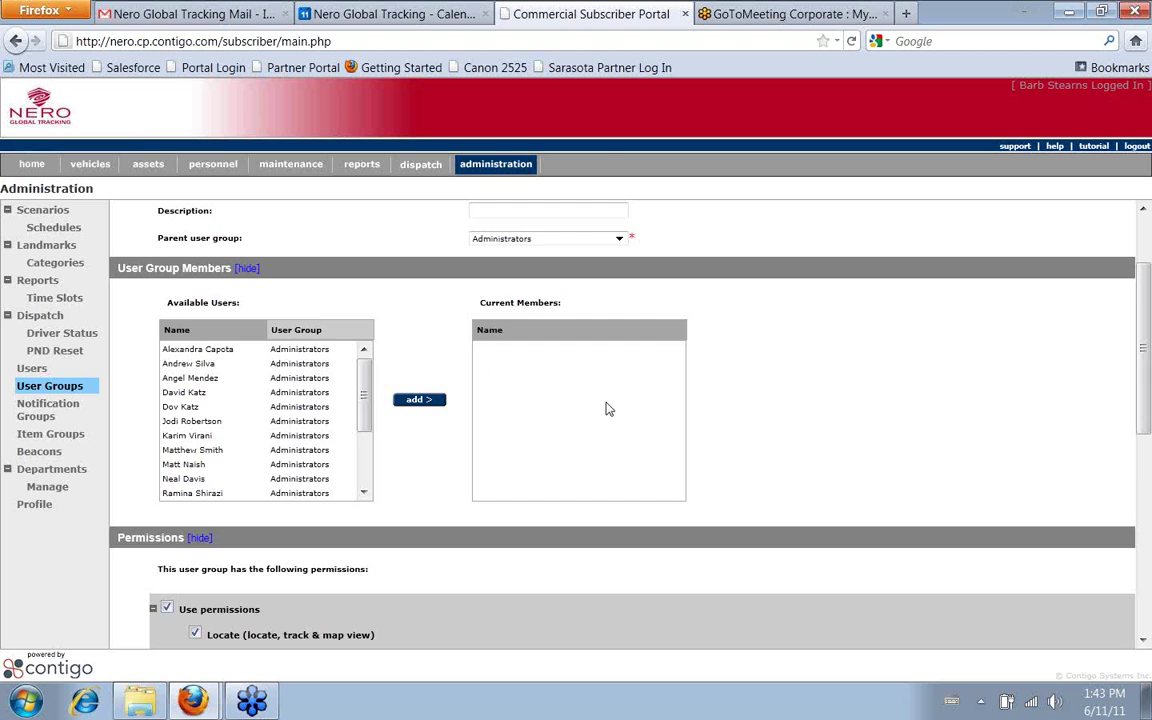
scroll(776, 388, down, 4)
scroll(776, 388, down, 2)
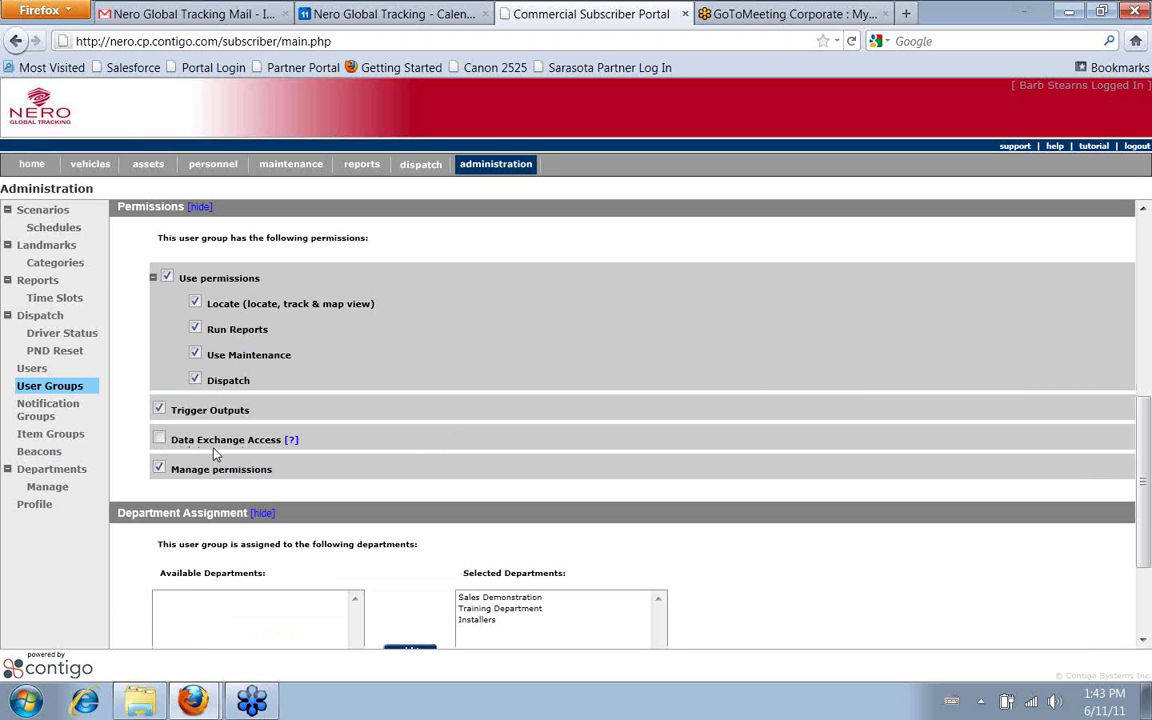
scroll(421, 452, up, 4)
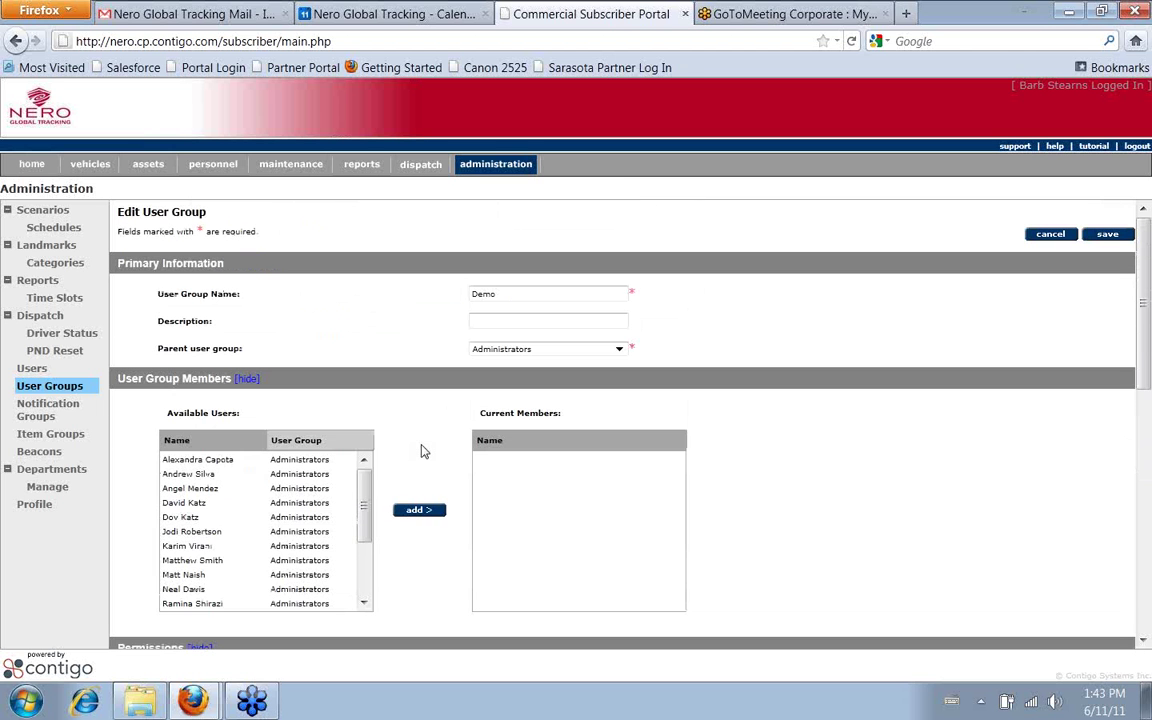
click(52, 386)
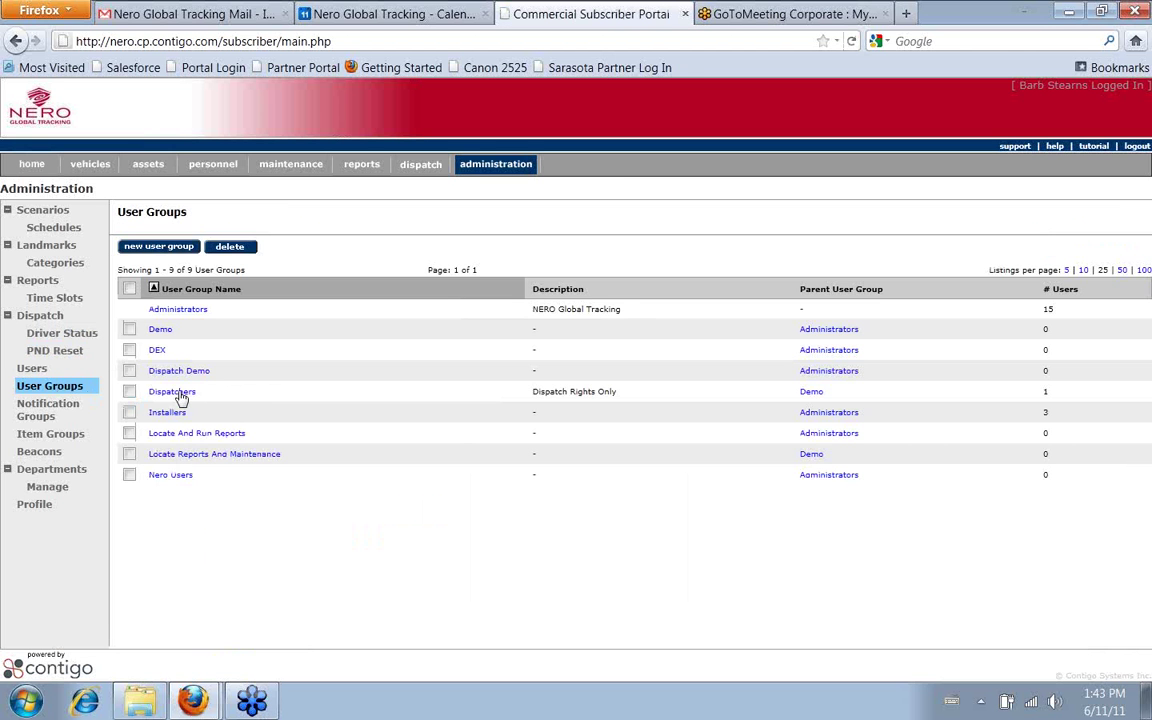
Open the Dispatchers group and check its single member and Locate and Dispatch permissions
click(180, 393)
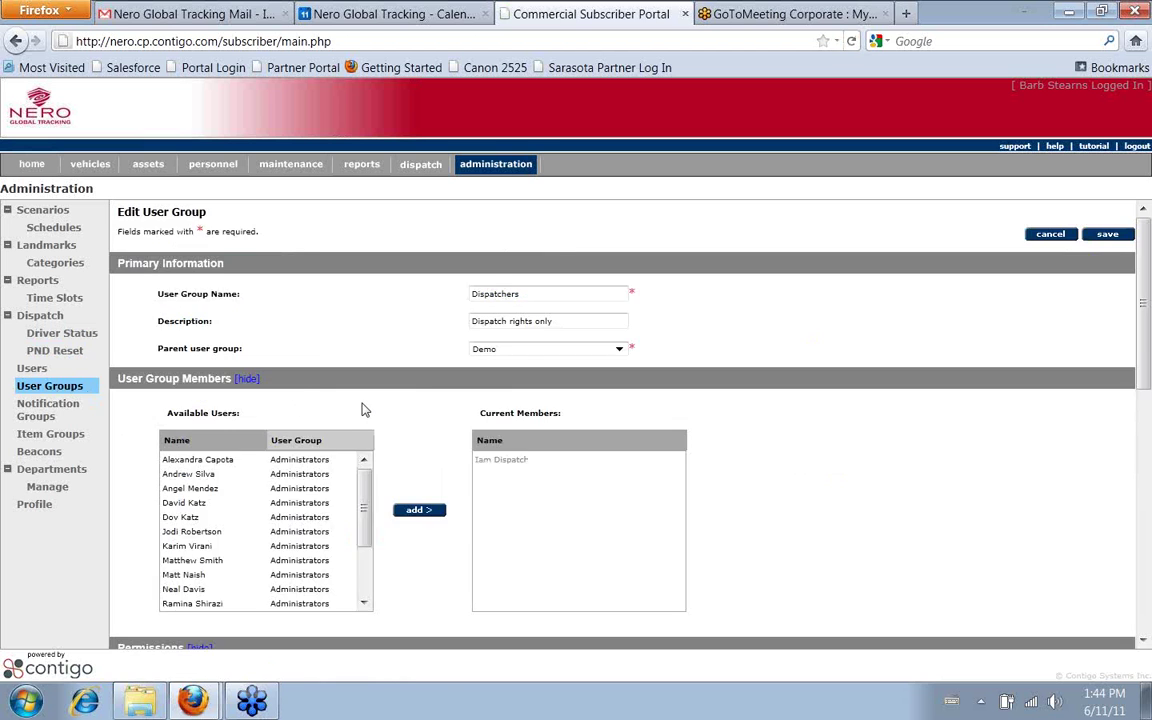
scroll(364, 409, down, 4)
scroll(364, 409, down, 2)
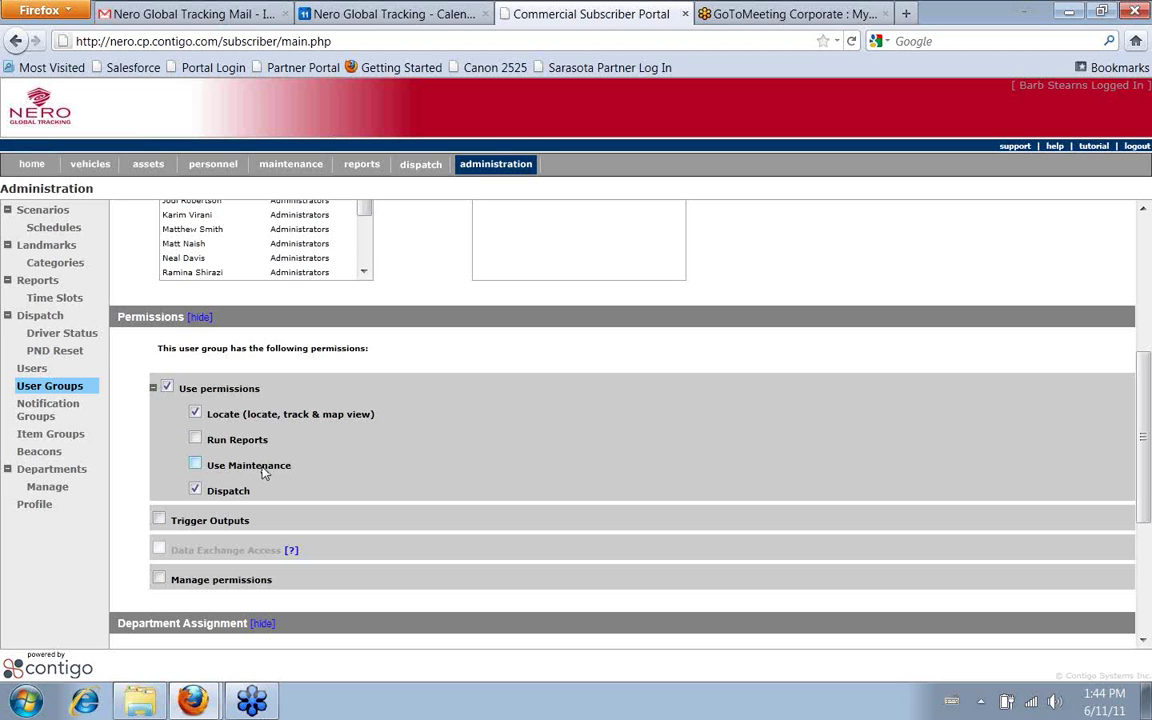
scroll(322, 469, up, 5)
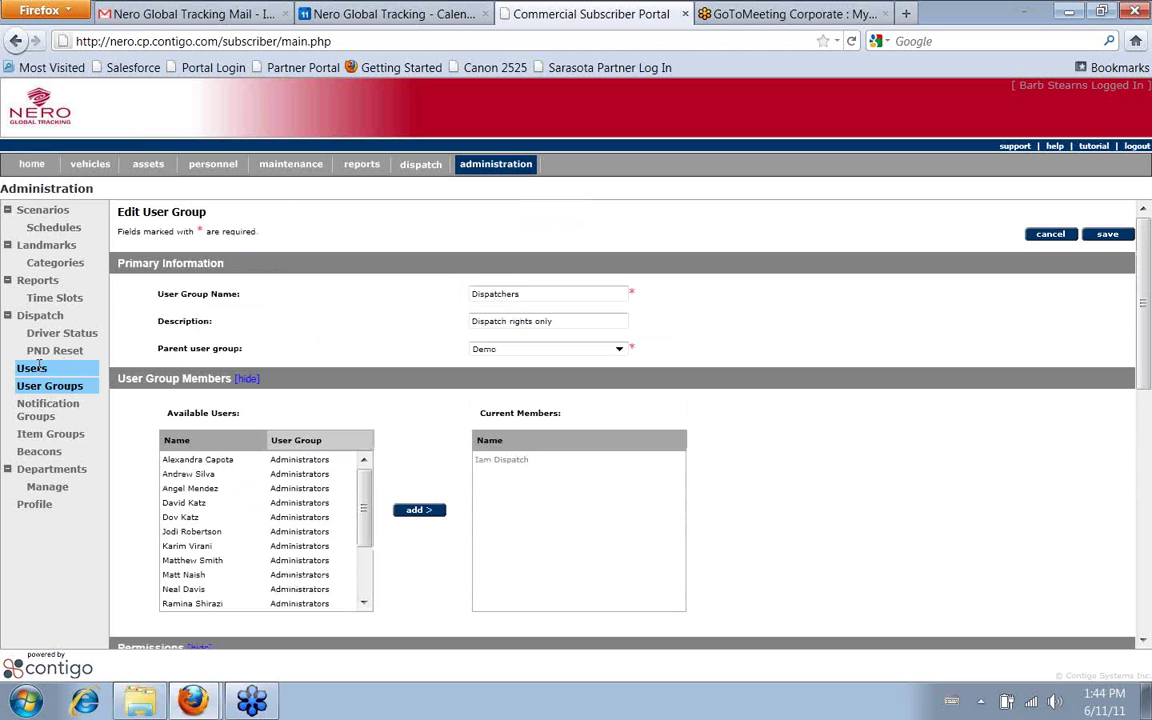
Show the Users page listing 19 users with their phone numbers and groups
click(39, 367)
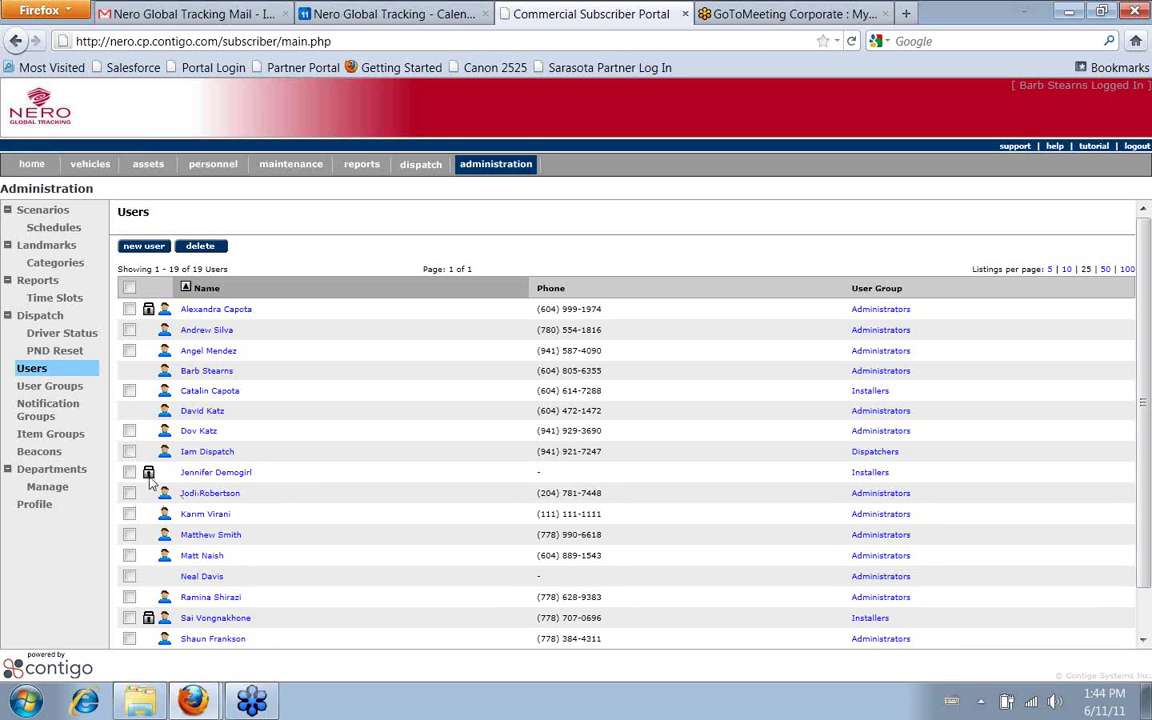
mouse_move(150, 481)
mouse_move(167, 456)
Start a new user with the test driver's first and last name, description Driver, in Nero Users
click(146, 247)
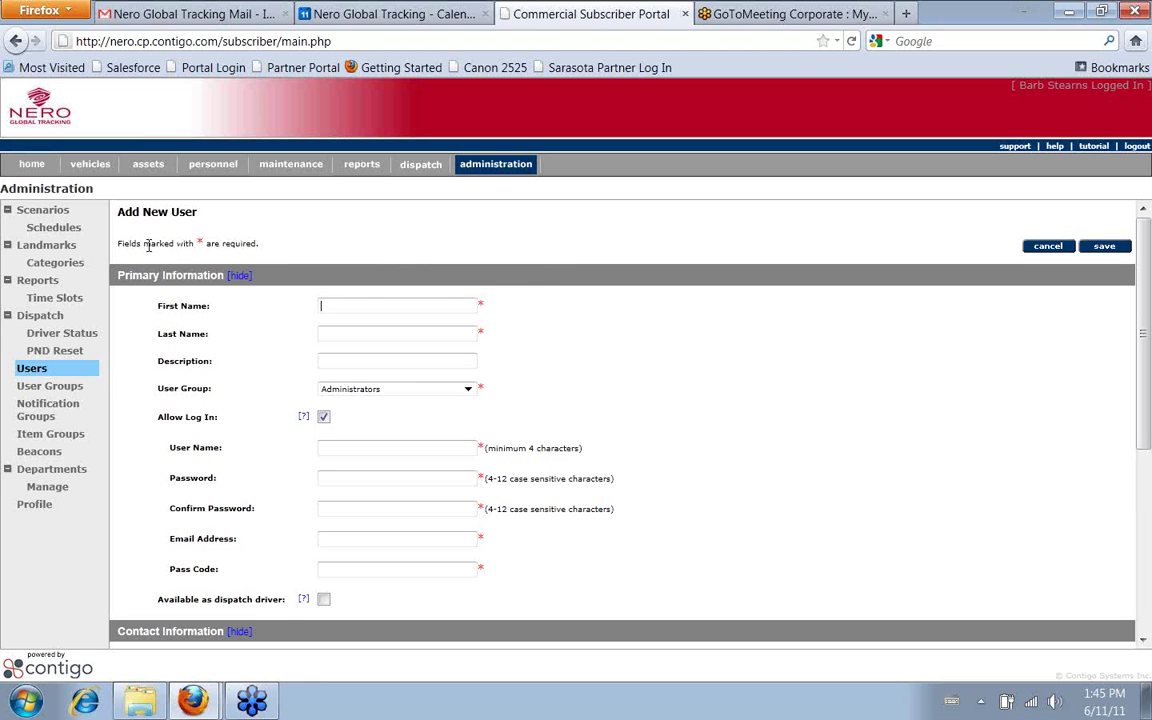
text(T)
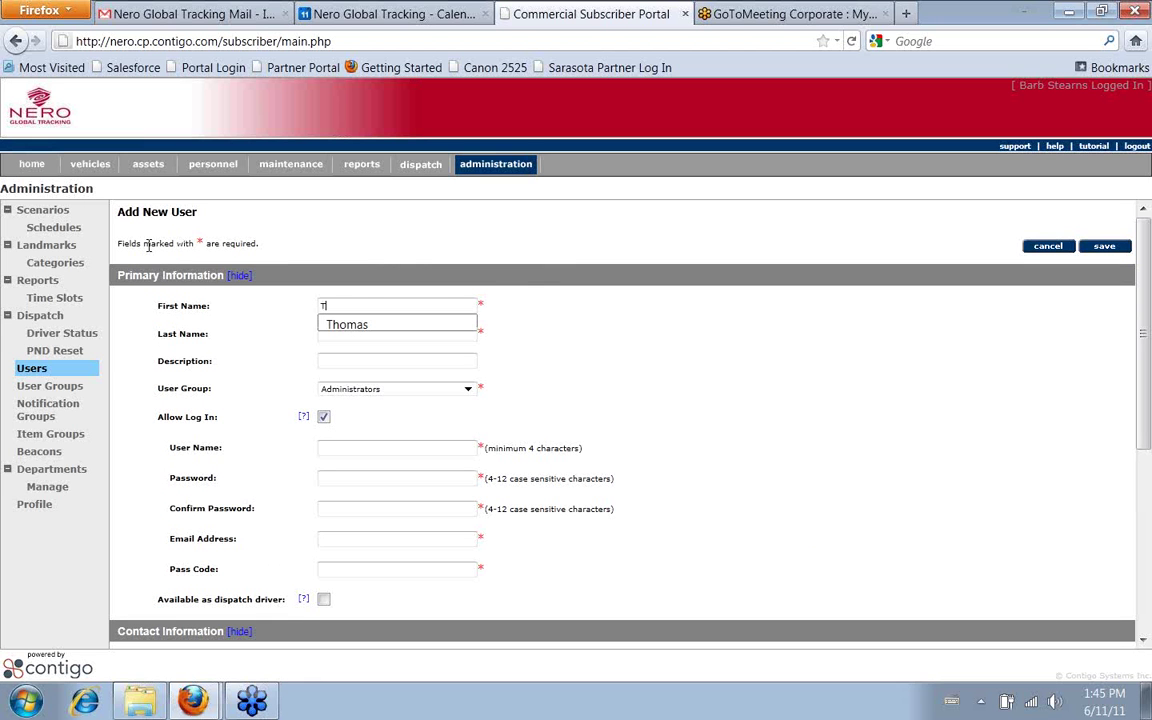
text(esting)
key(Tab)
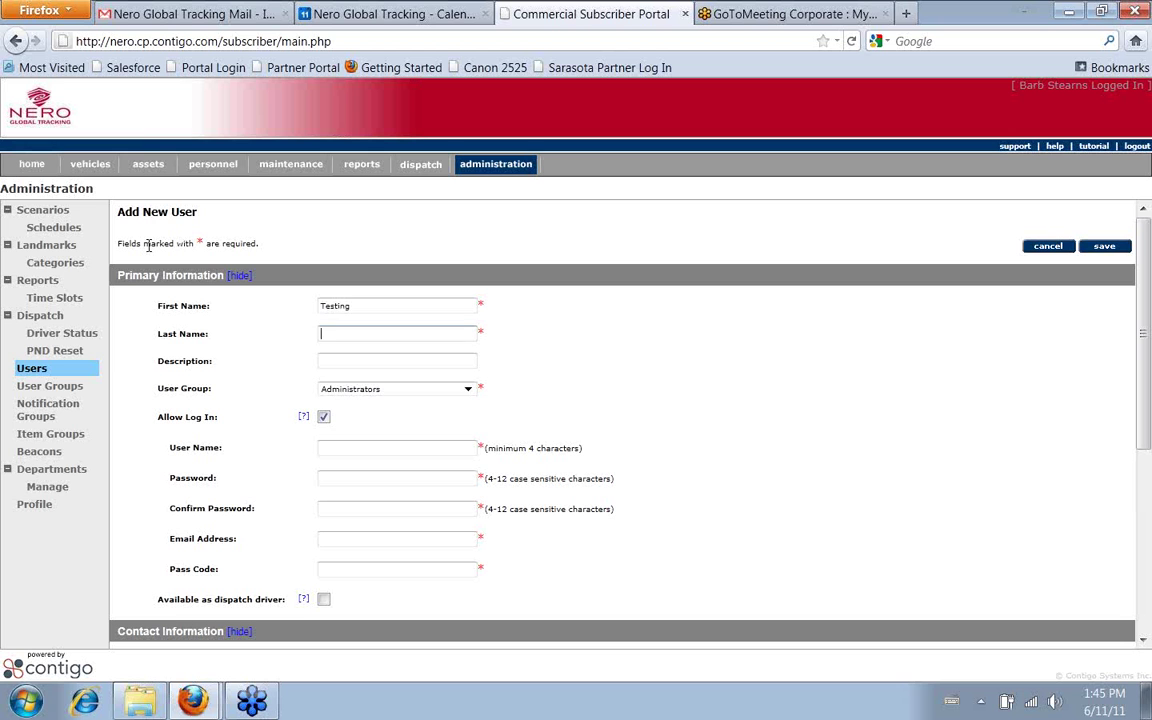
text(Testerson)
key(Tab)
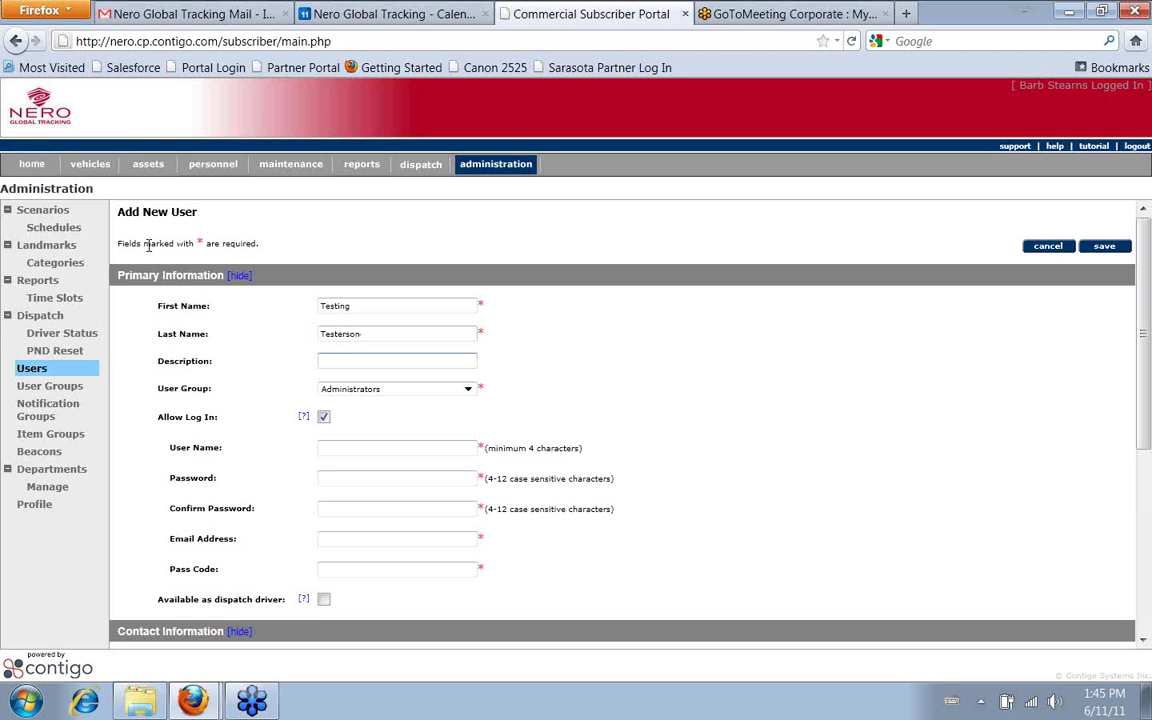
text(Driver)
key(Tab)
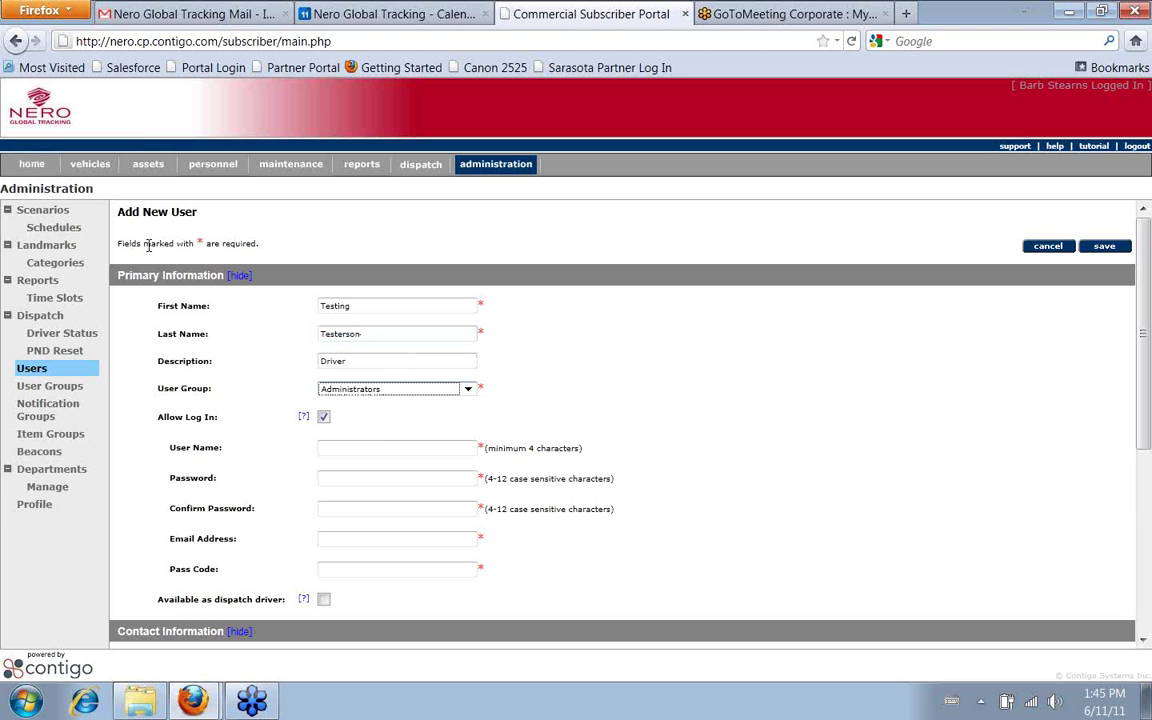
click(393, 390)
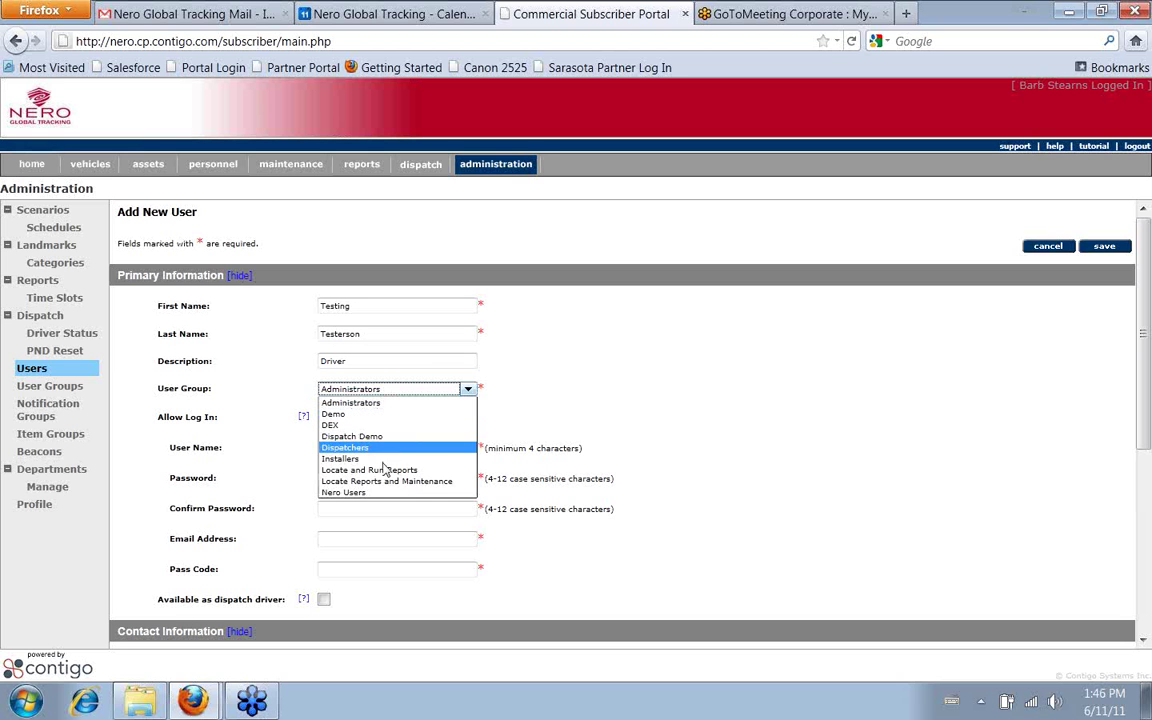
click(373, 493)
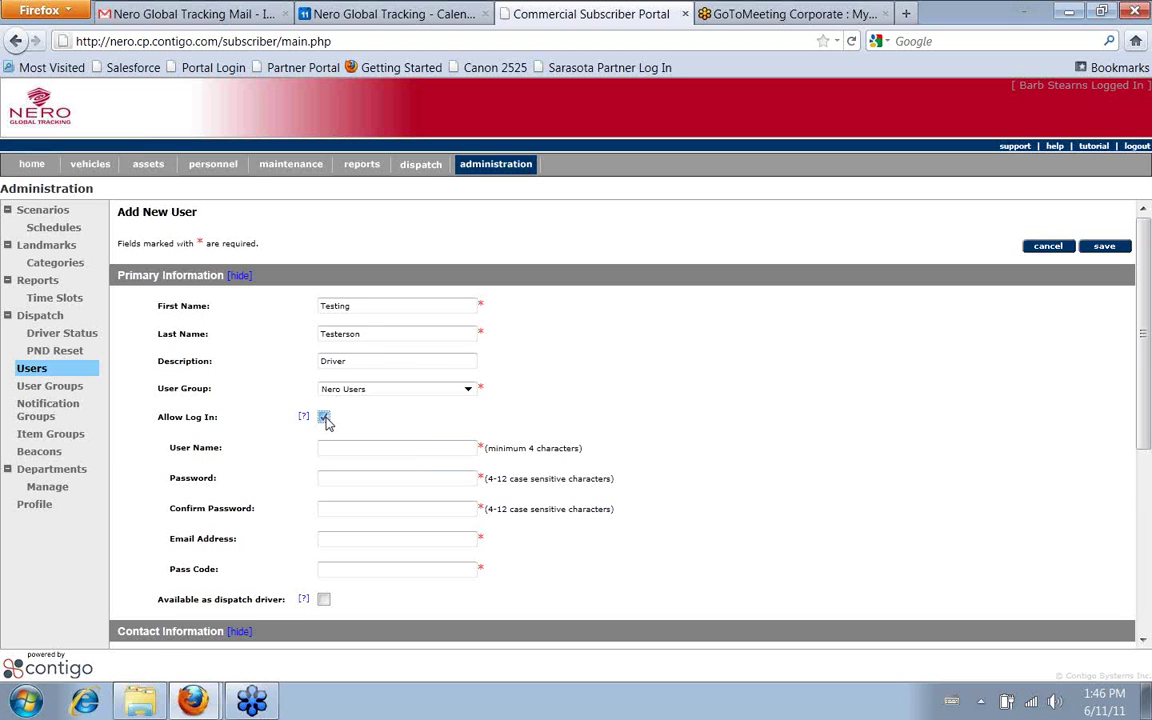
Keep Allow Log In checked and enter a username with a confirmed password
click(325, 418)
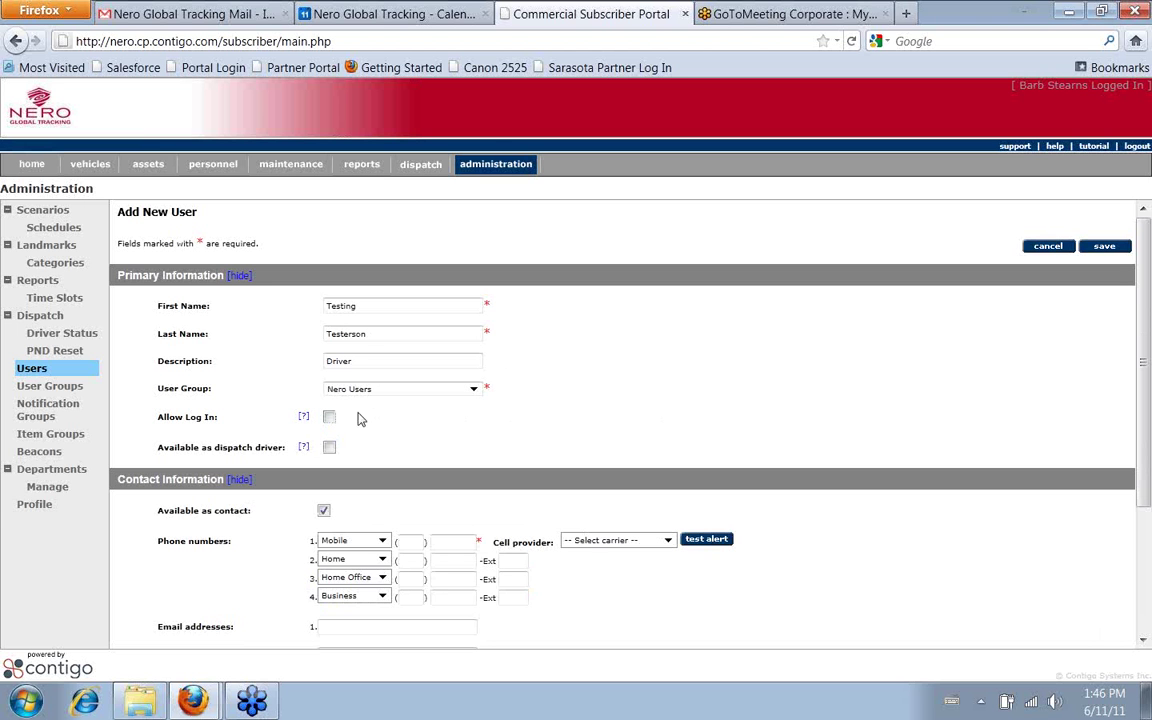
click(327, 418)
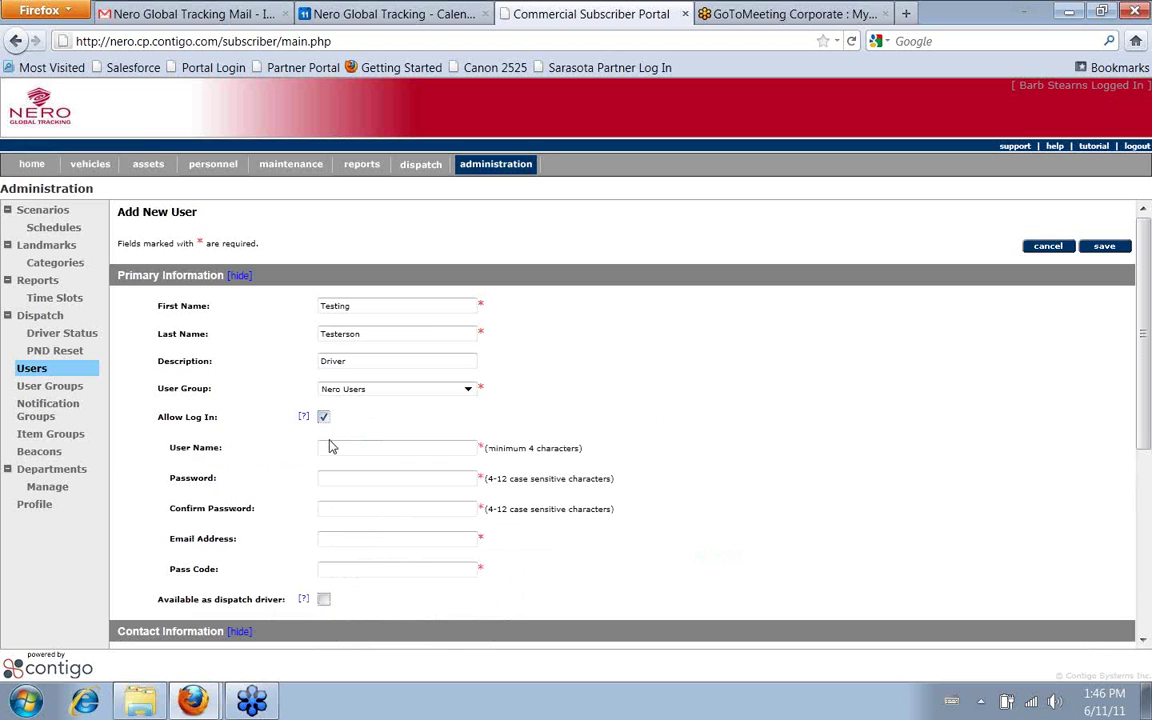
click(357, 448)
text(ttesterson)
key(Tab)
text(•••••)
key(Tab)
text(•••••)
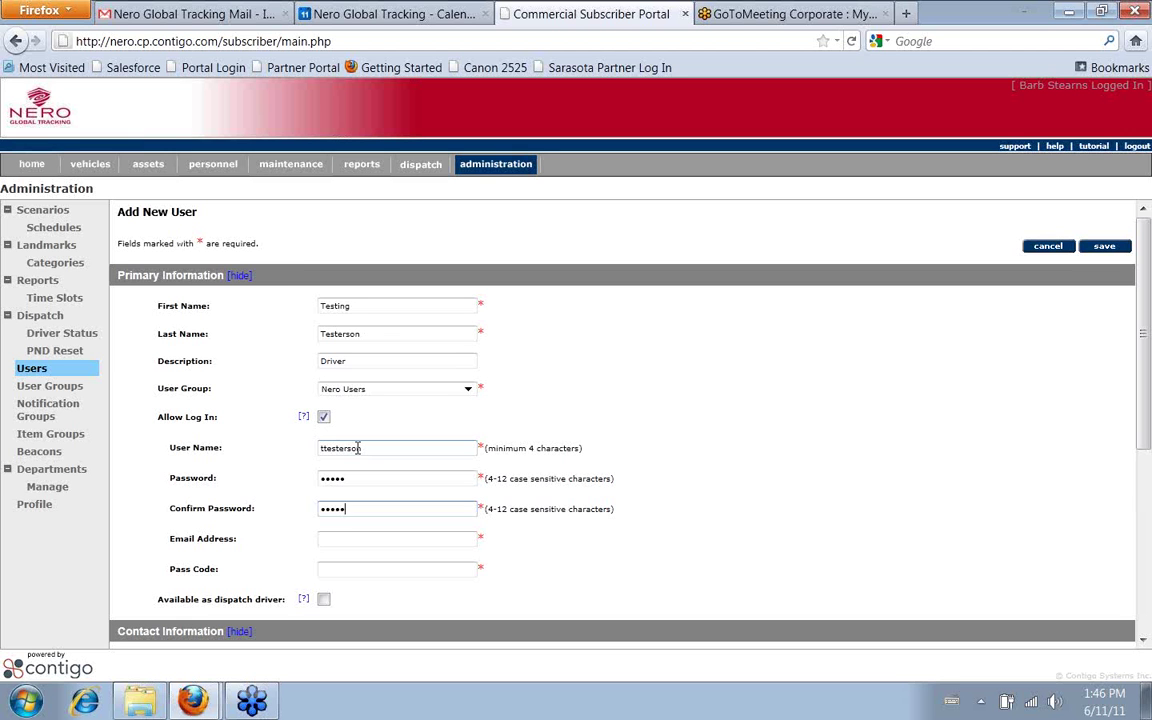
Fill in the user's e-mail address and a pass code
key(Tab)
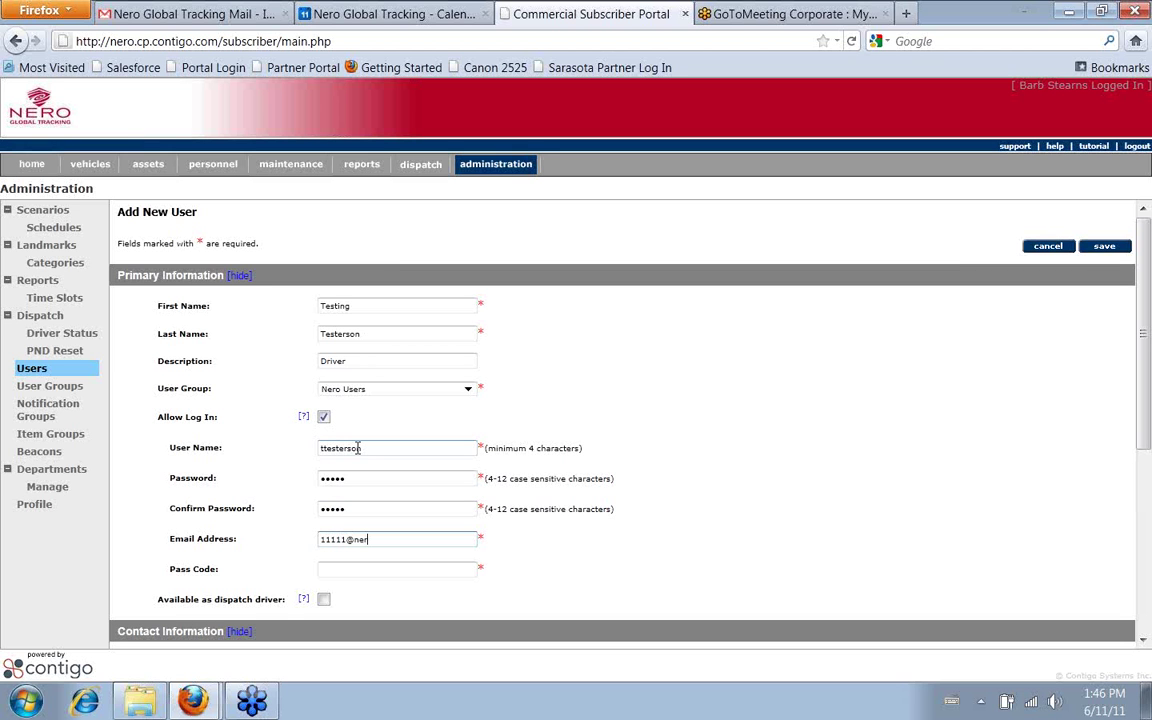
key(Tab)
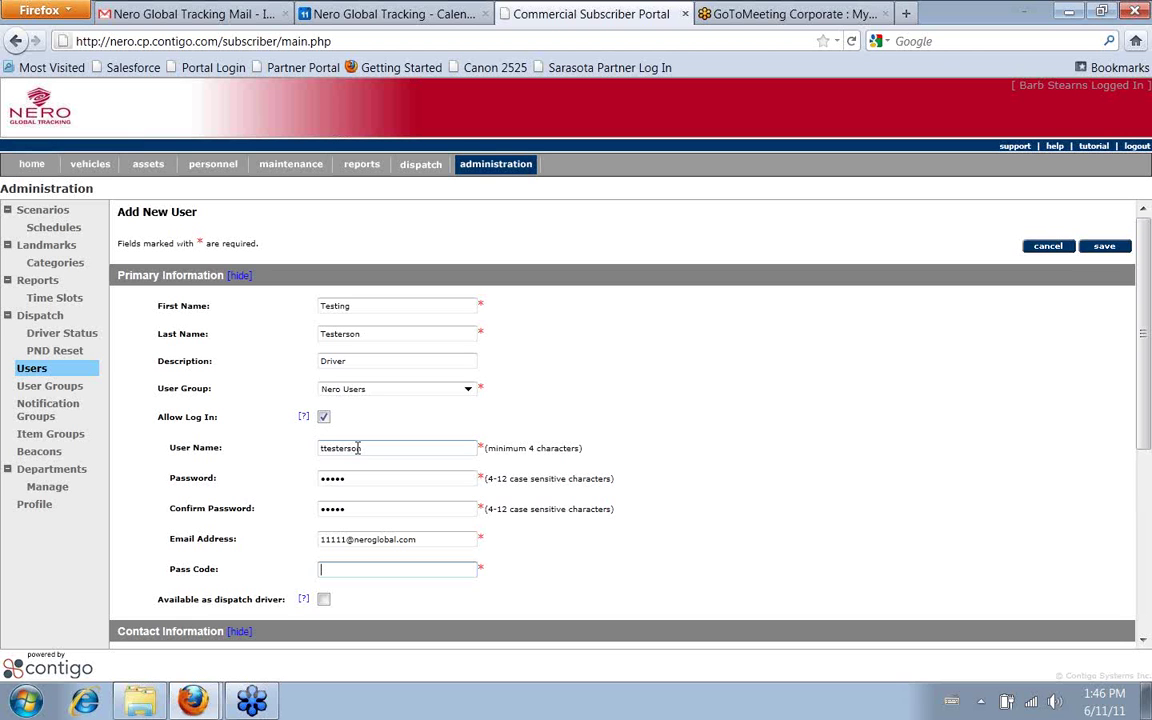
text(12345)
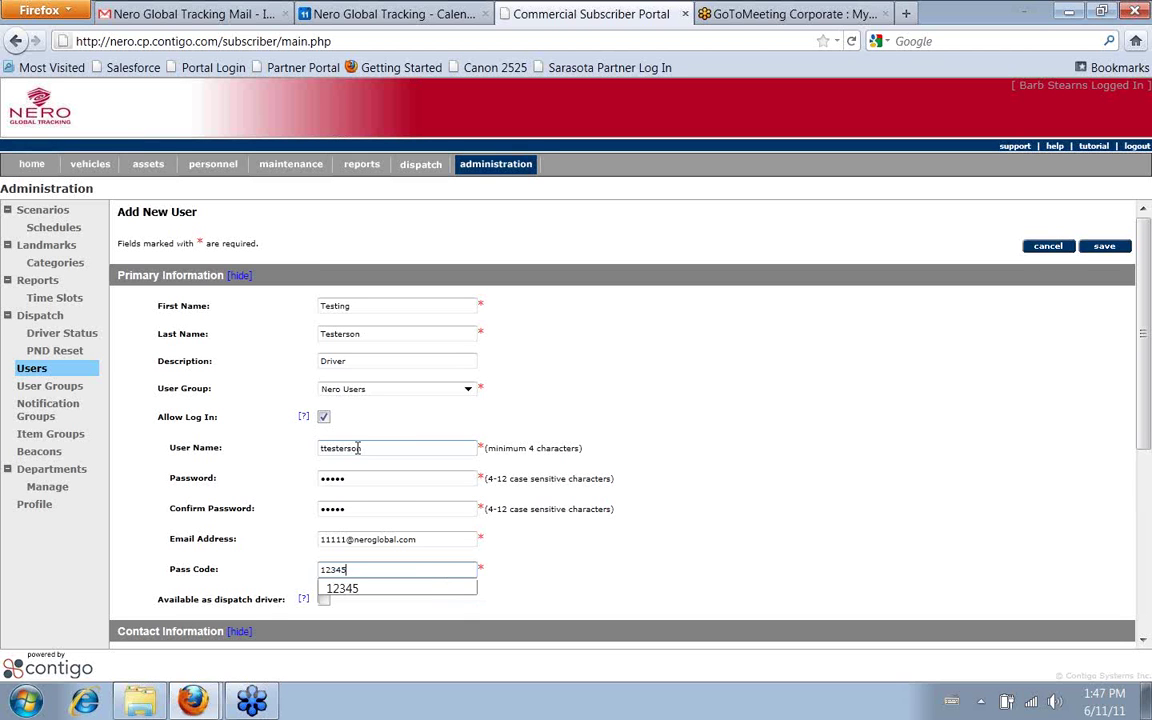
key(Down)
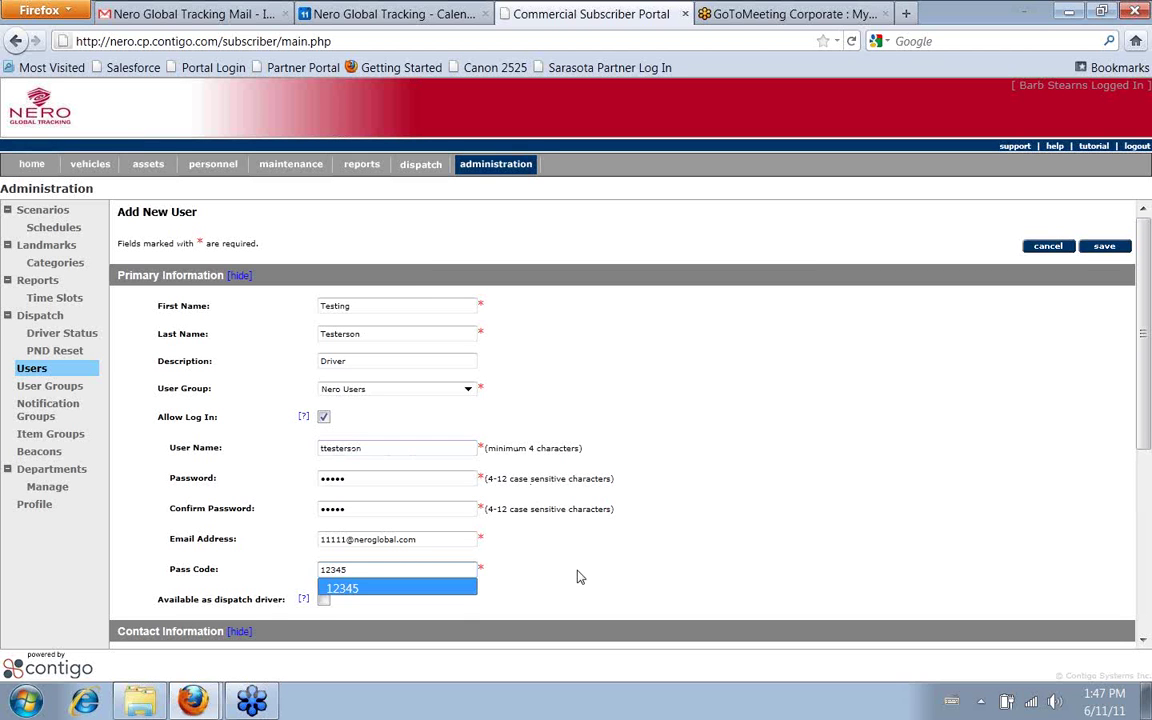
key(Return)
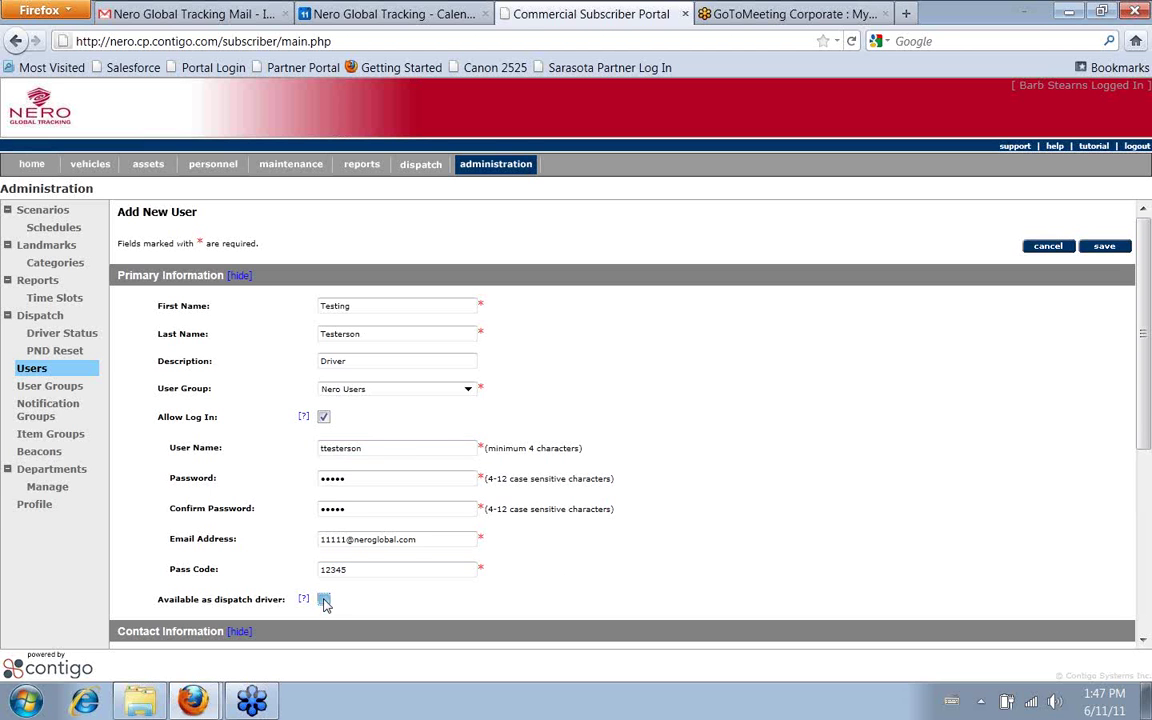
Make the user available as a dispatch driver with Dispatch Driver ID 528
click(324, 600)
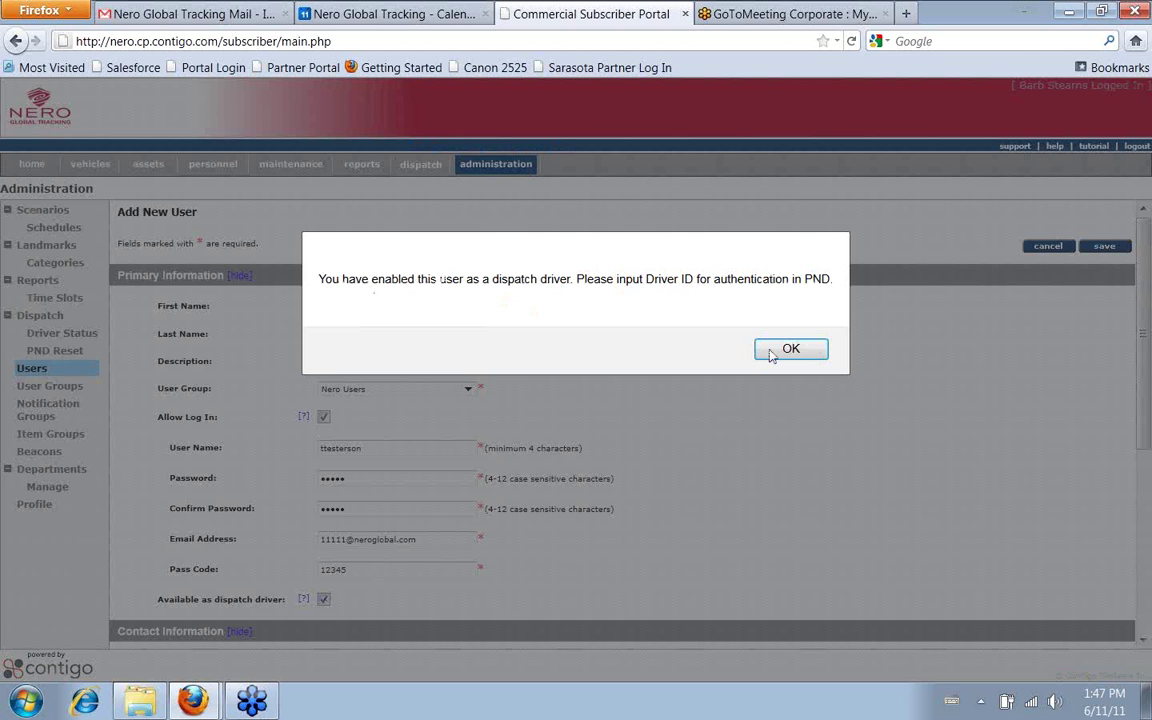
click(776, 350)
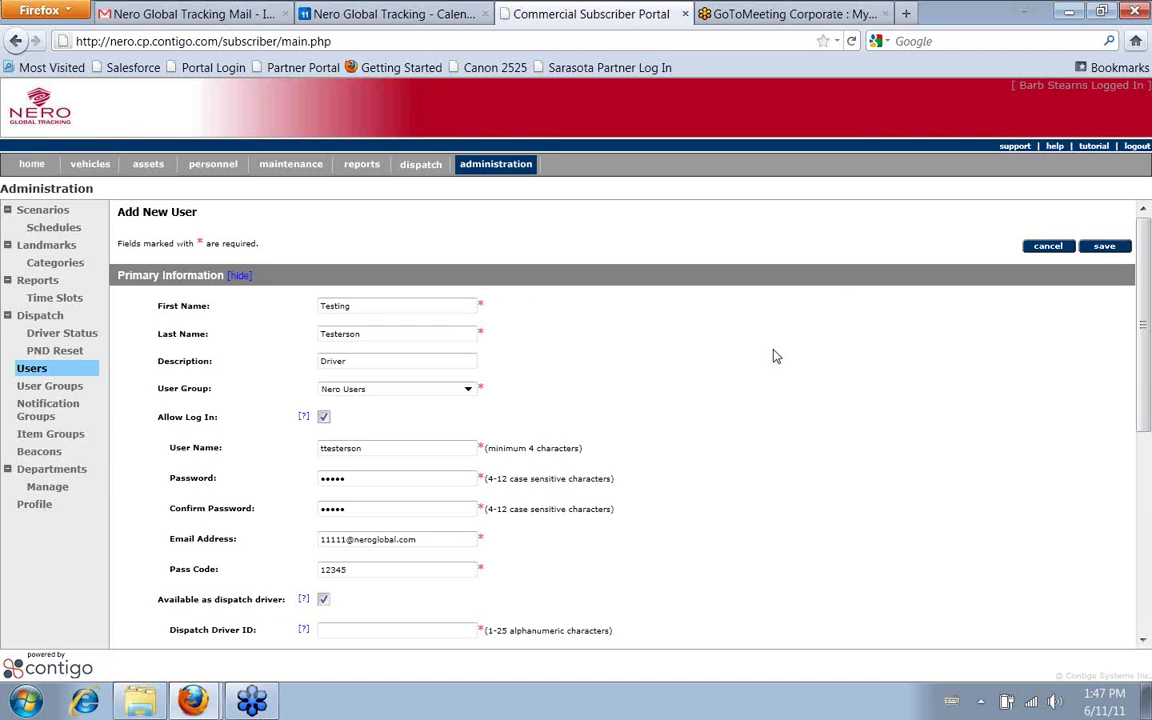
scroll(591, 543, down, 4)
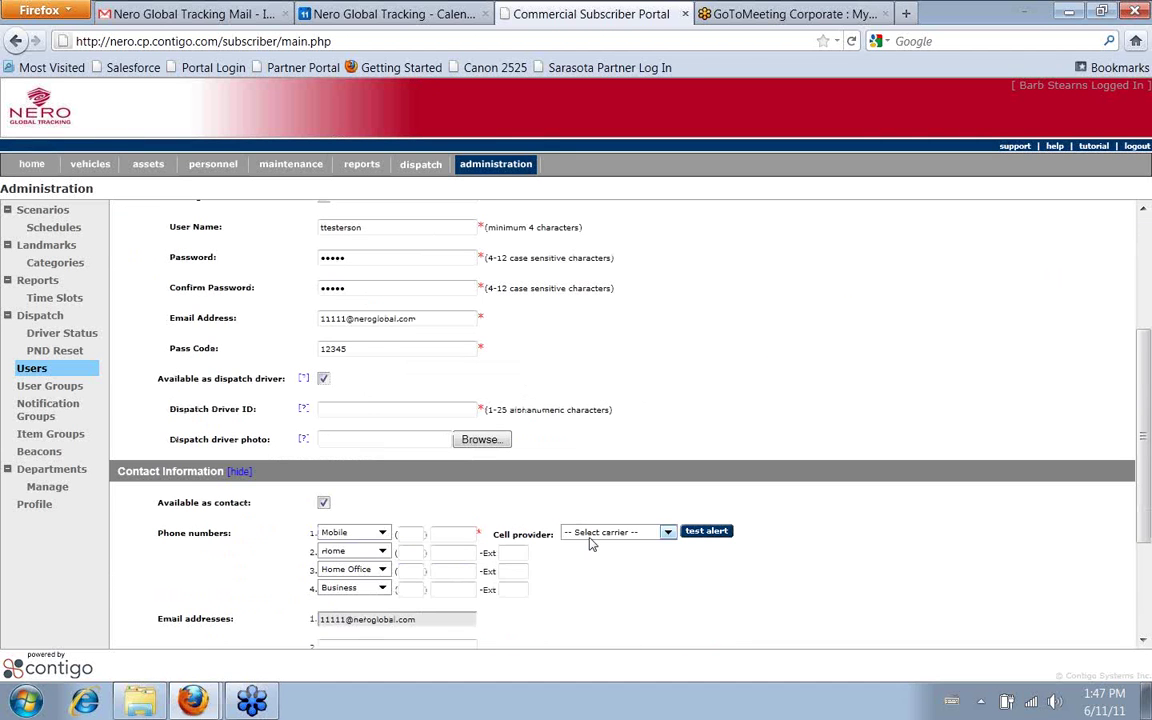
click(363, 409)
text(testing)
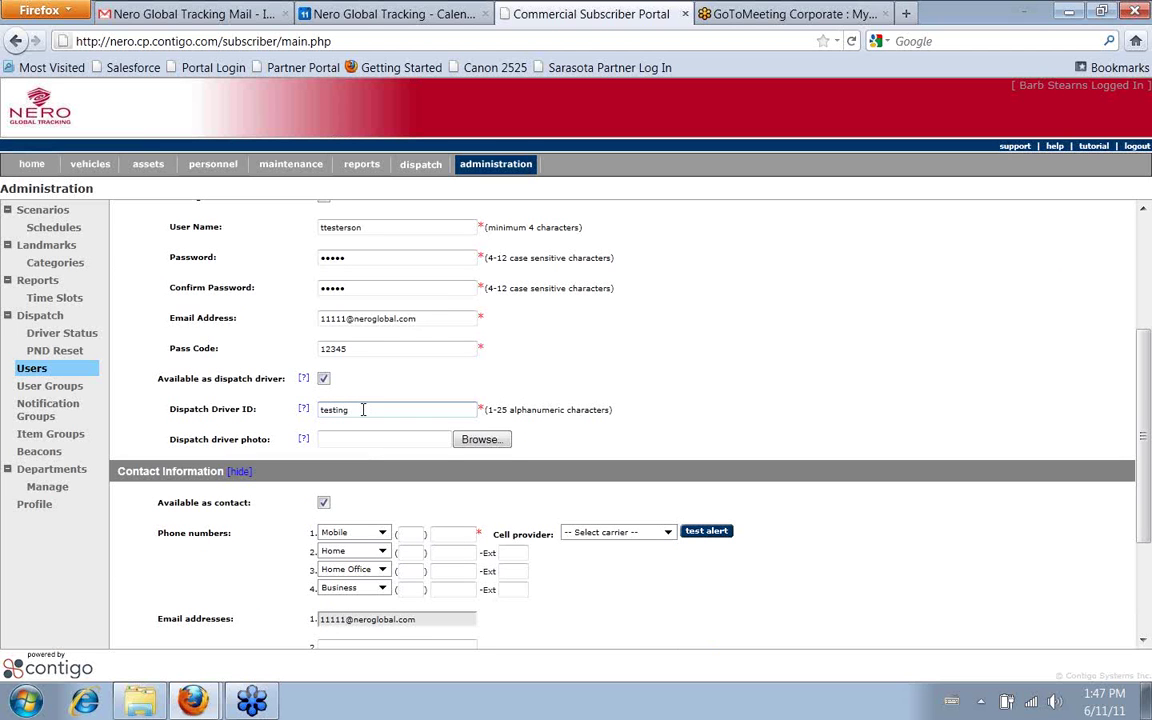
key(BackSpace)
key(BackSpace)
key(BackSpace)
key(BackSpace)
key(BackSpace)
key(BackSpace)
key(BackSpace)
text(528)
Add a Business phone number with area code 604 in phone row 1
scroll(578, 424, down, 2)
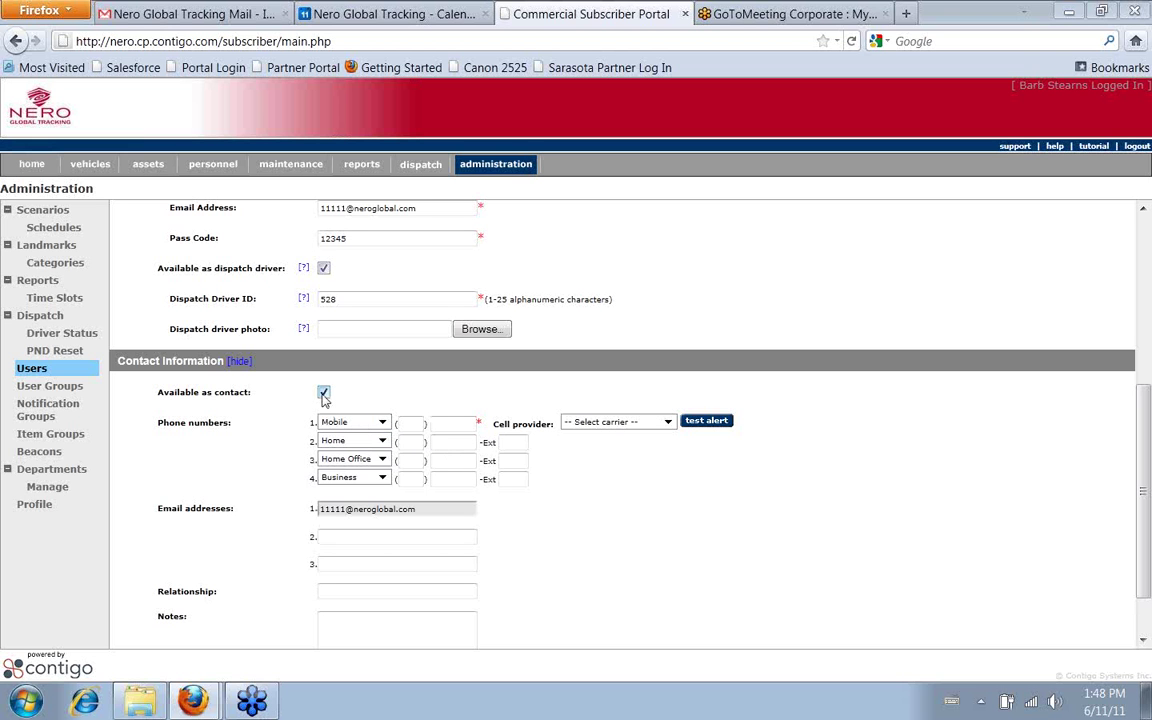
click(383, 423)
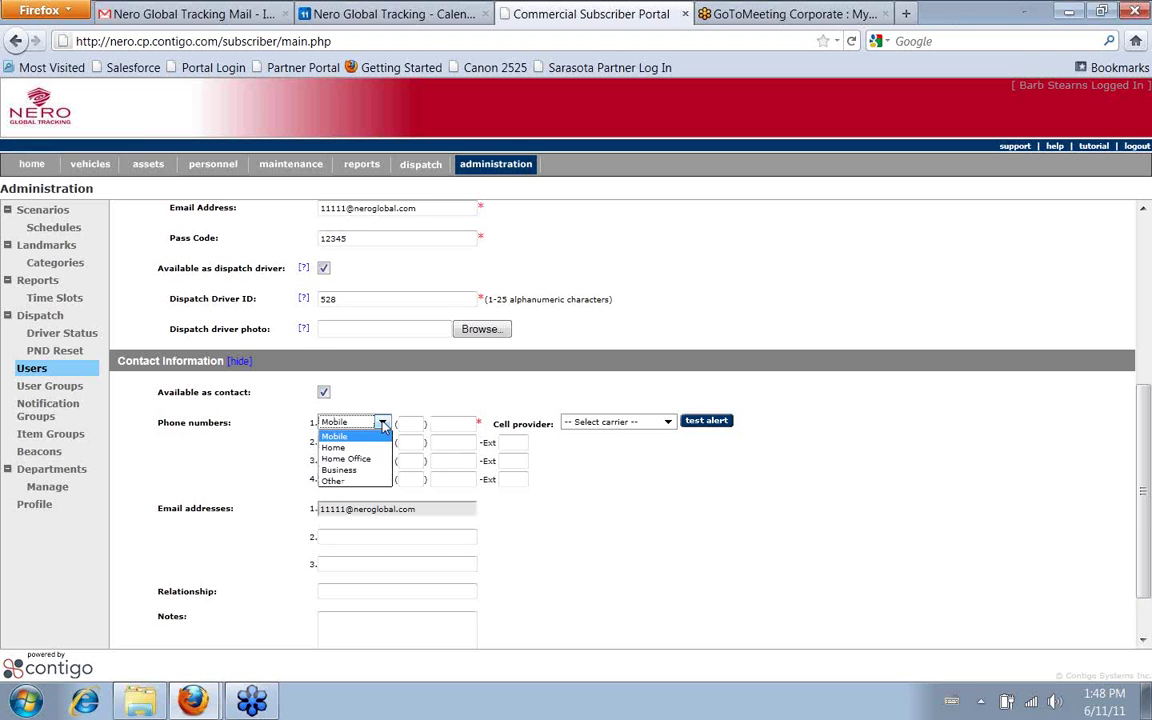
click(355, 469)
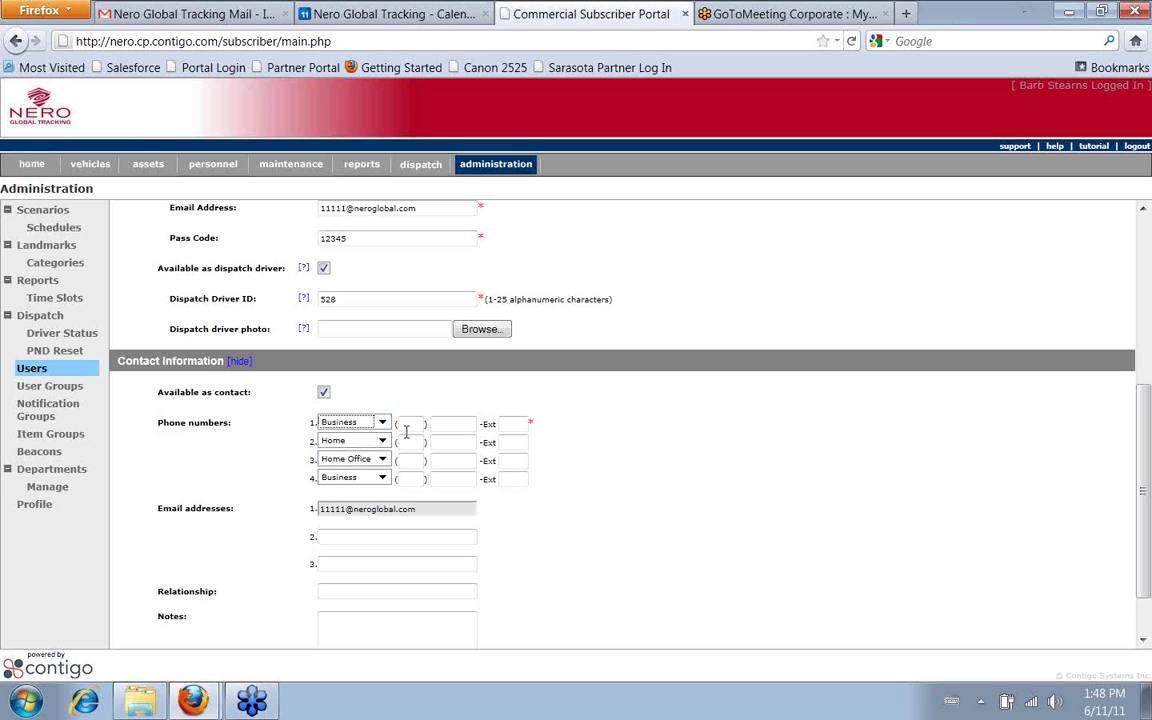
click(413, 426)
text(604)
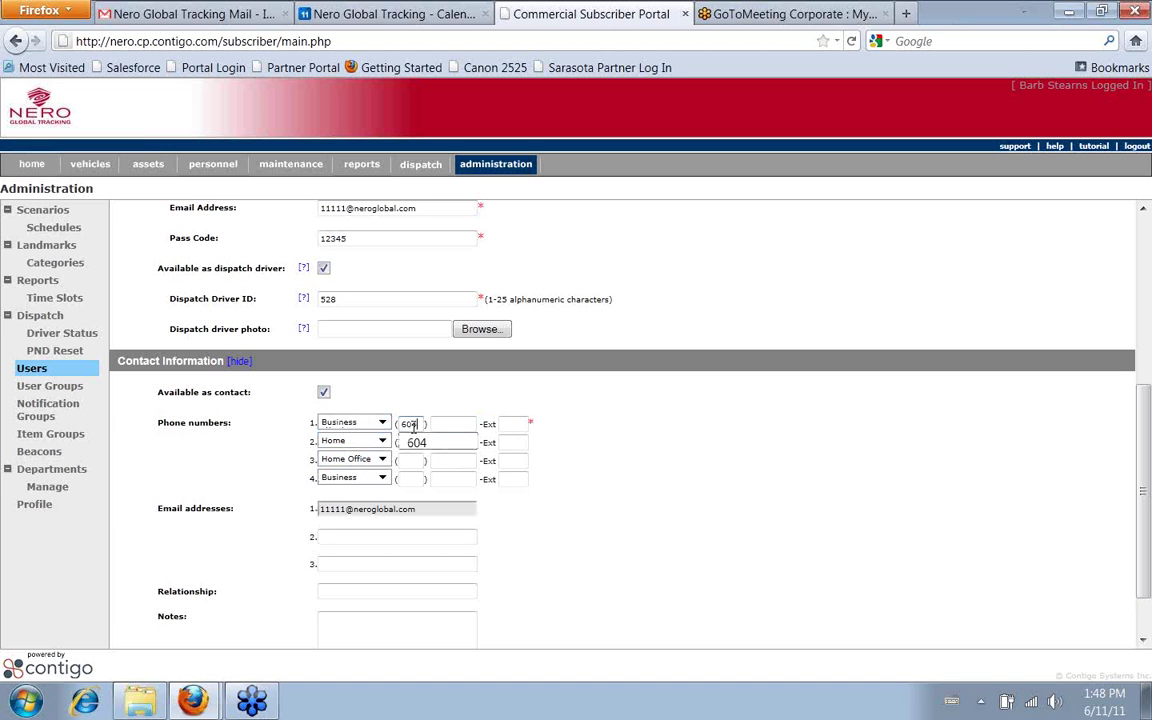
key(Tab)
text(1111111)
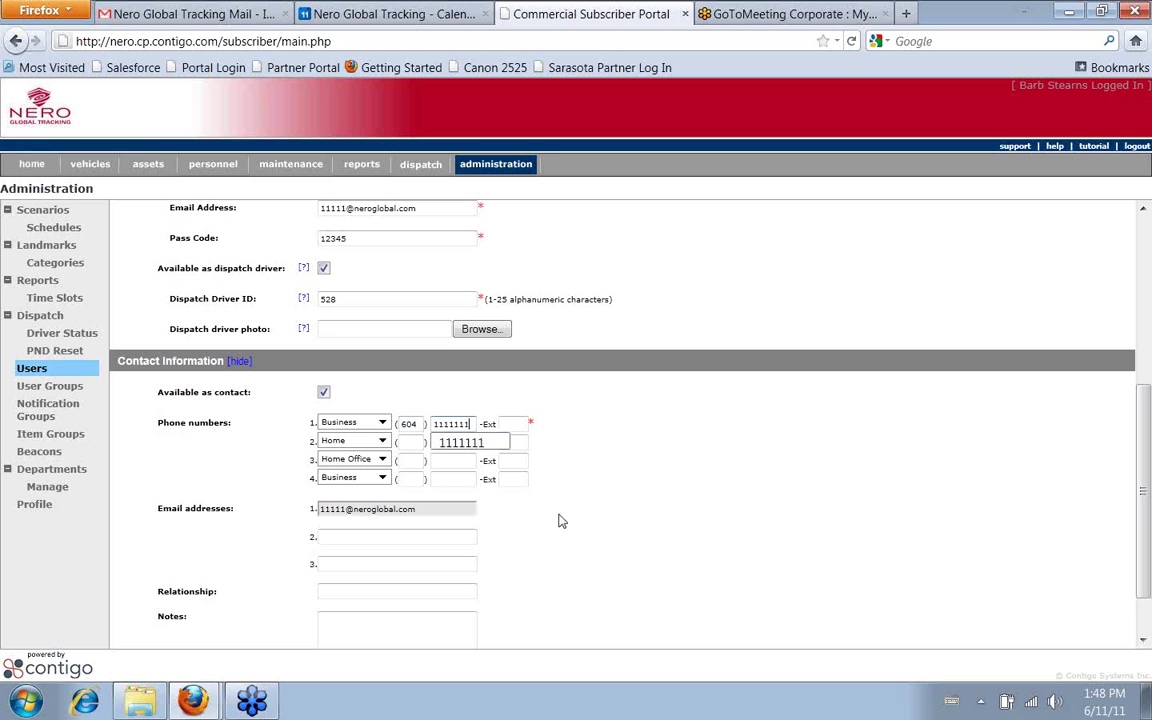
click(496, 514)
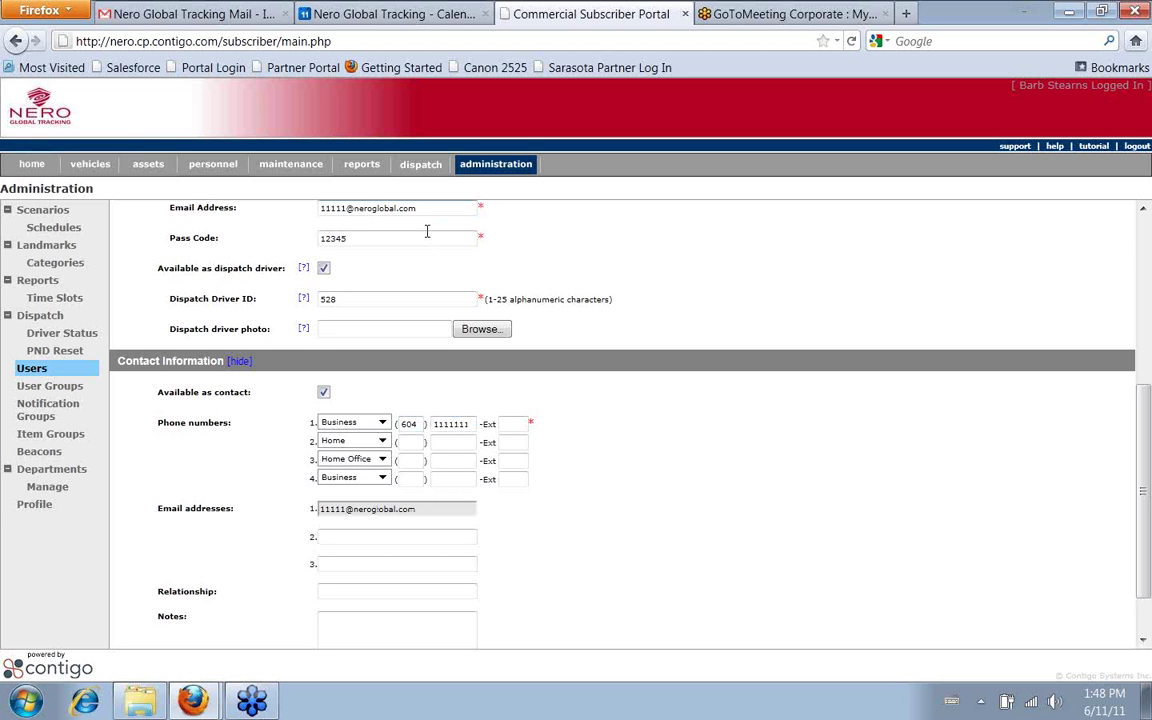
Enter placeholder text 'dfkajf' as the second e-mail address
click(410, 537)
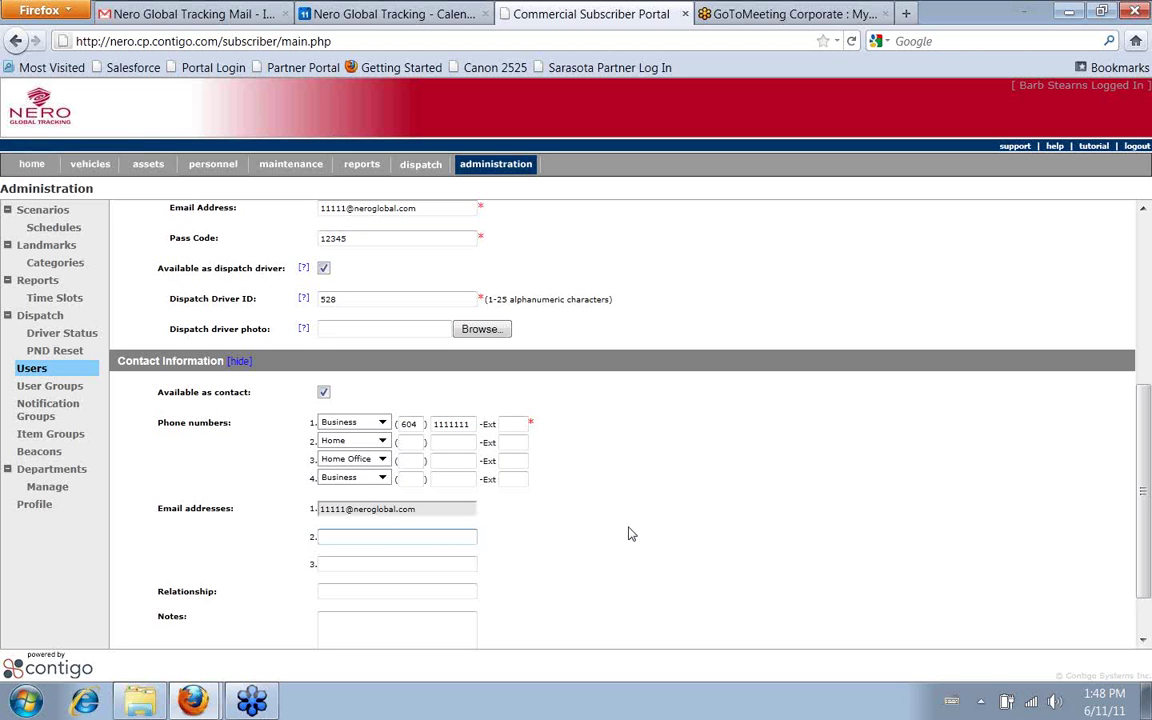
text(dfkajf)
scroll(586, 525, down, 1)
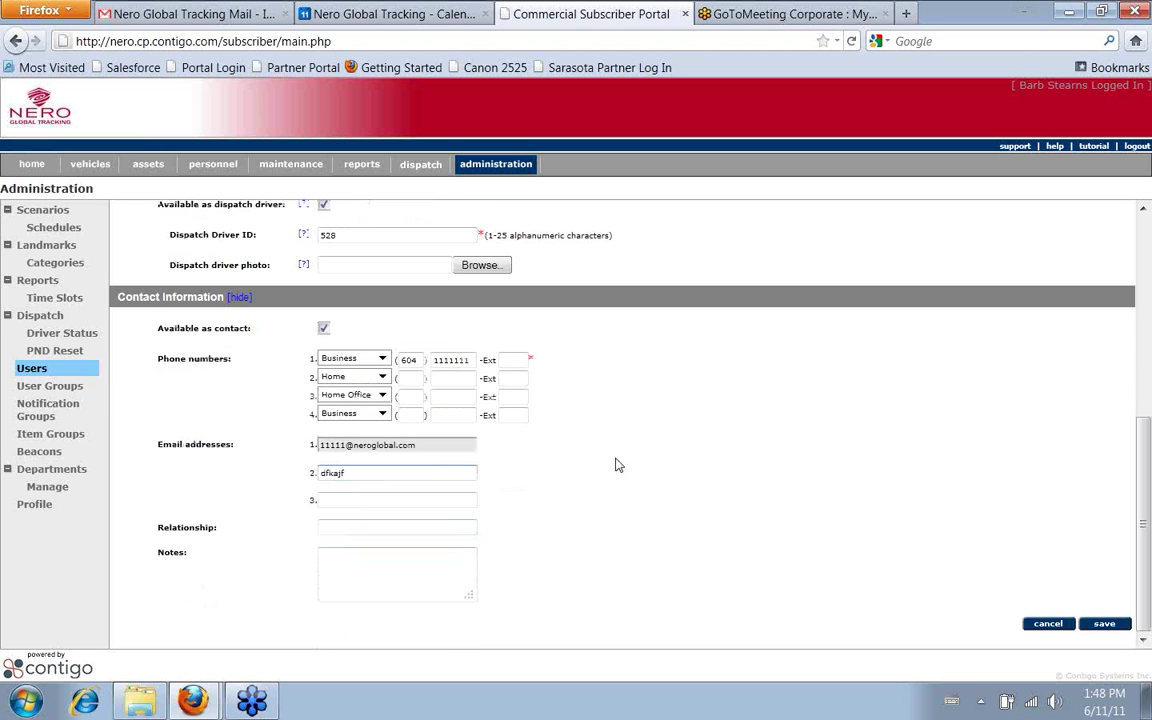
click(333, 527)
click(341, 531)
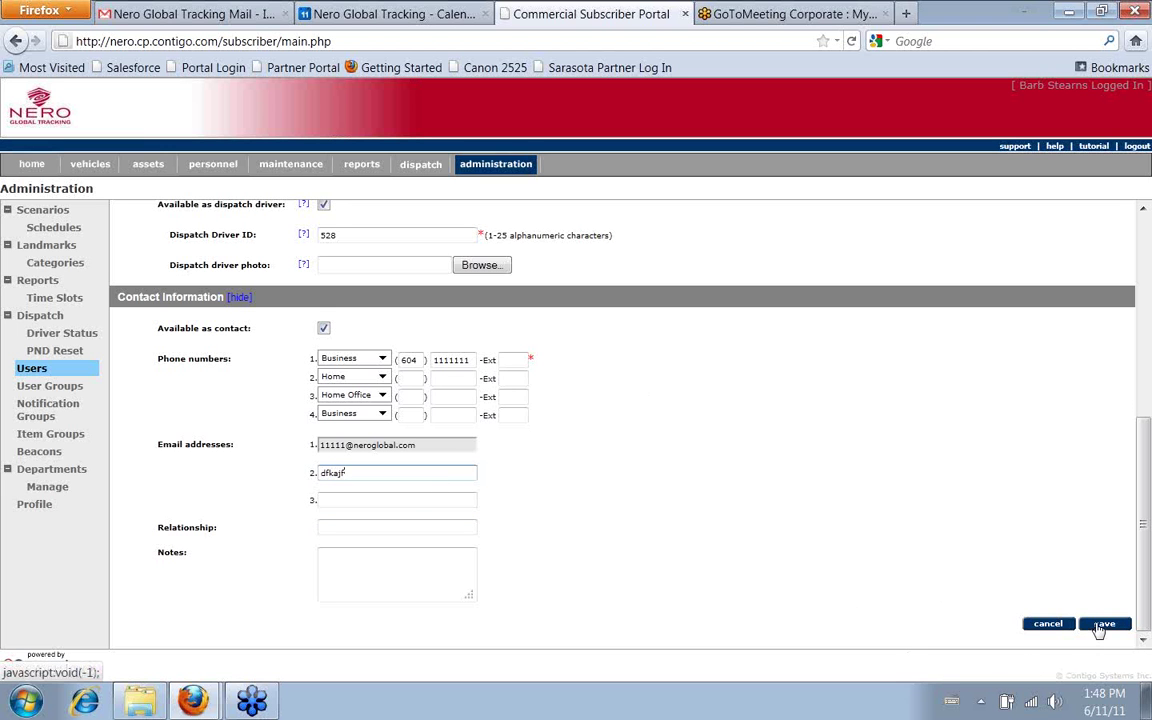
Save the new user and return to the User Groups list
click(1045, 624)
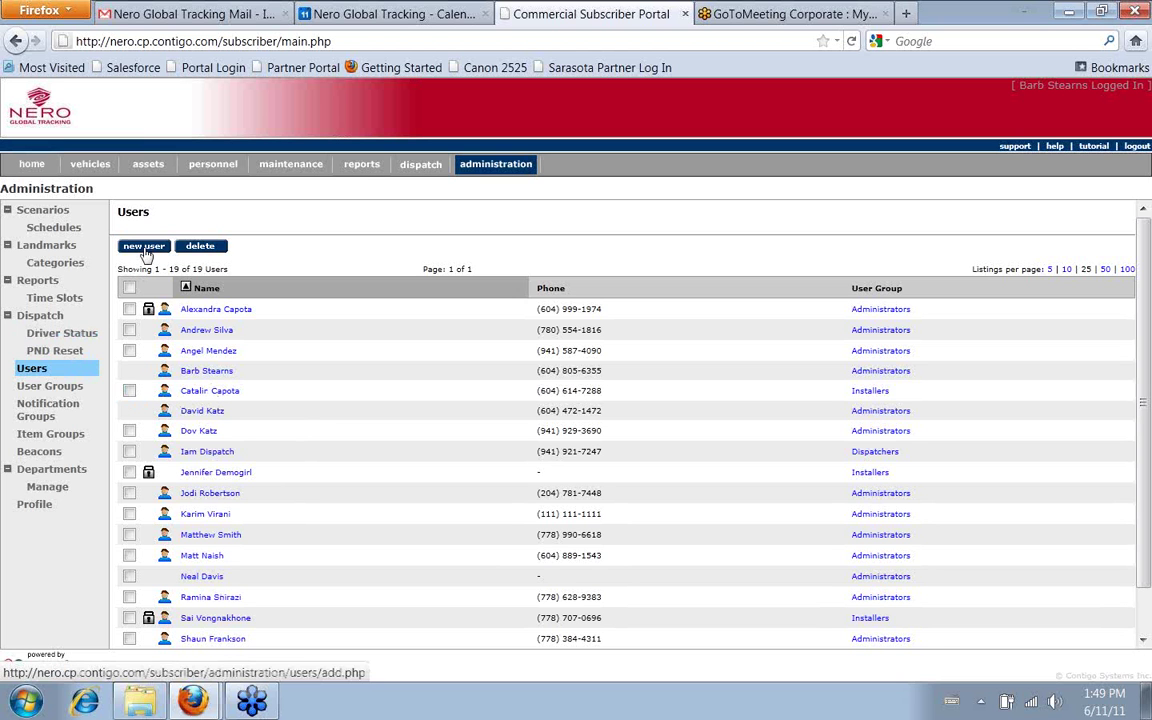
triple_click(75, 390)
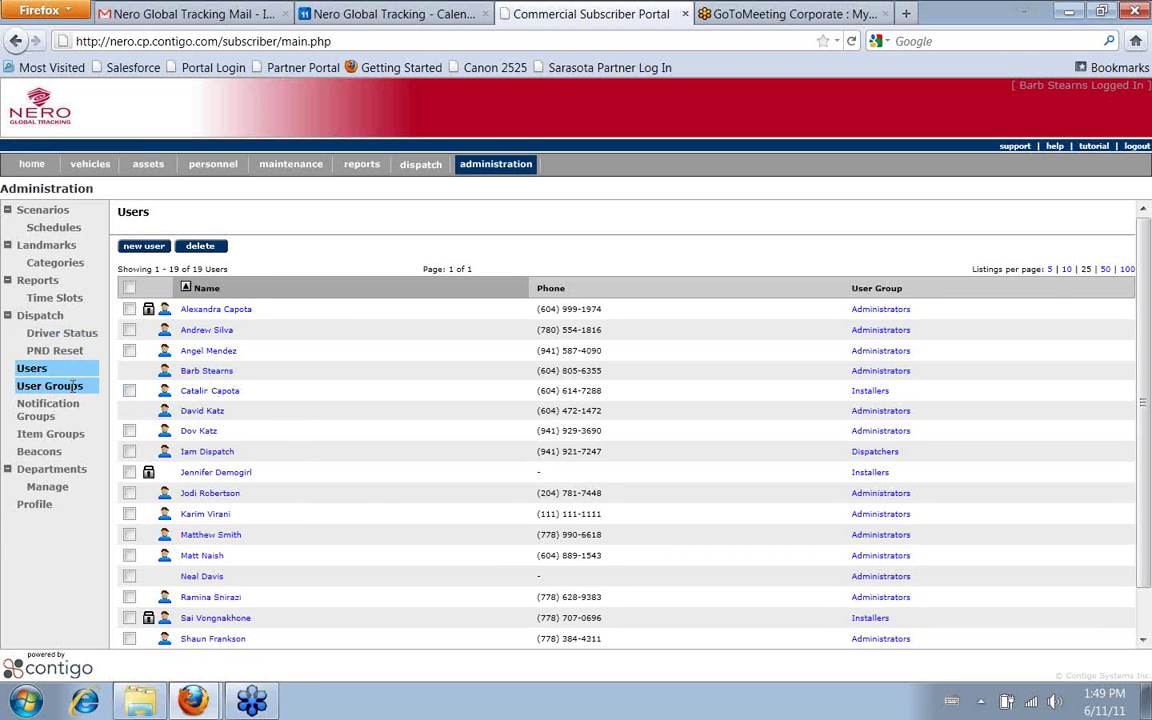
click(75, 387)
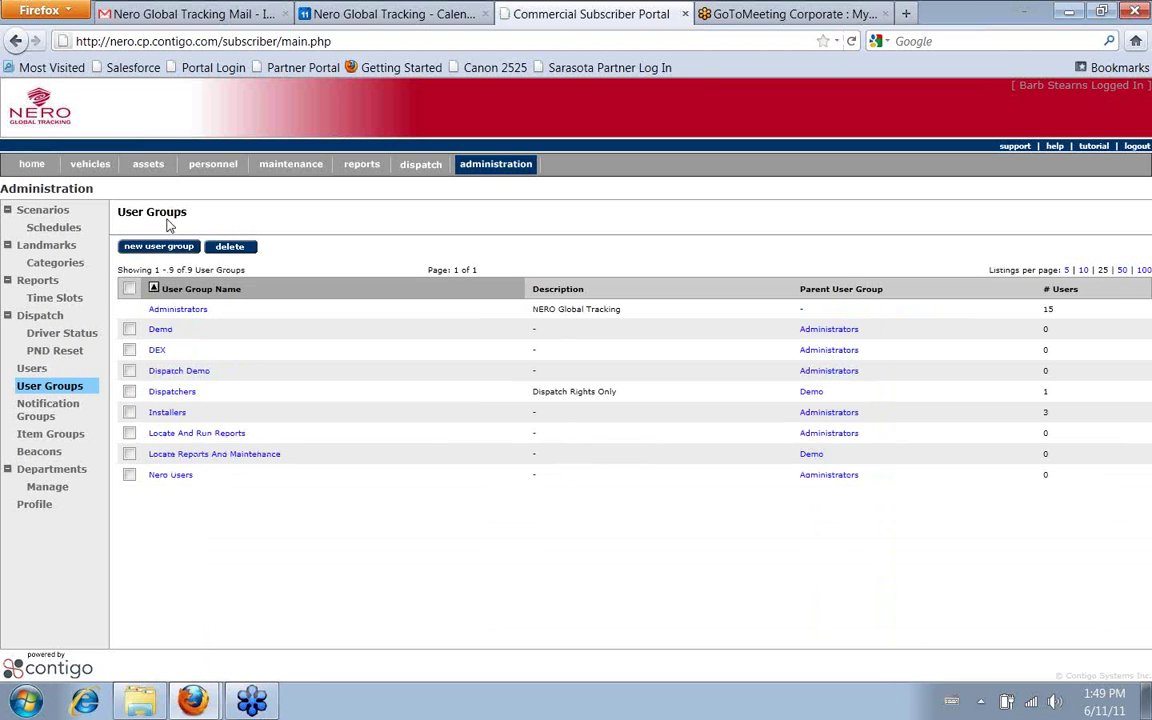
Create a new user group named asdlkfjdsalkfj and move to its description
click(157, 248)
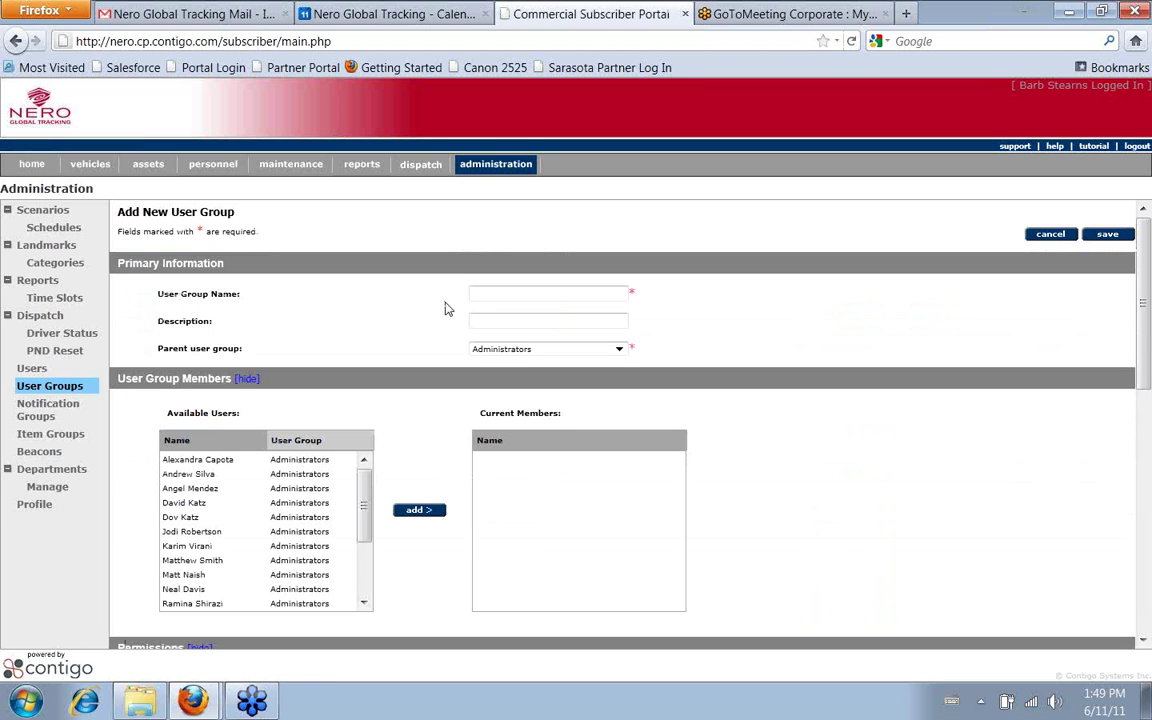
click(472, 297)
text(asdlkfjdsalkfj)
key(Tab)
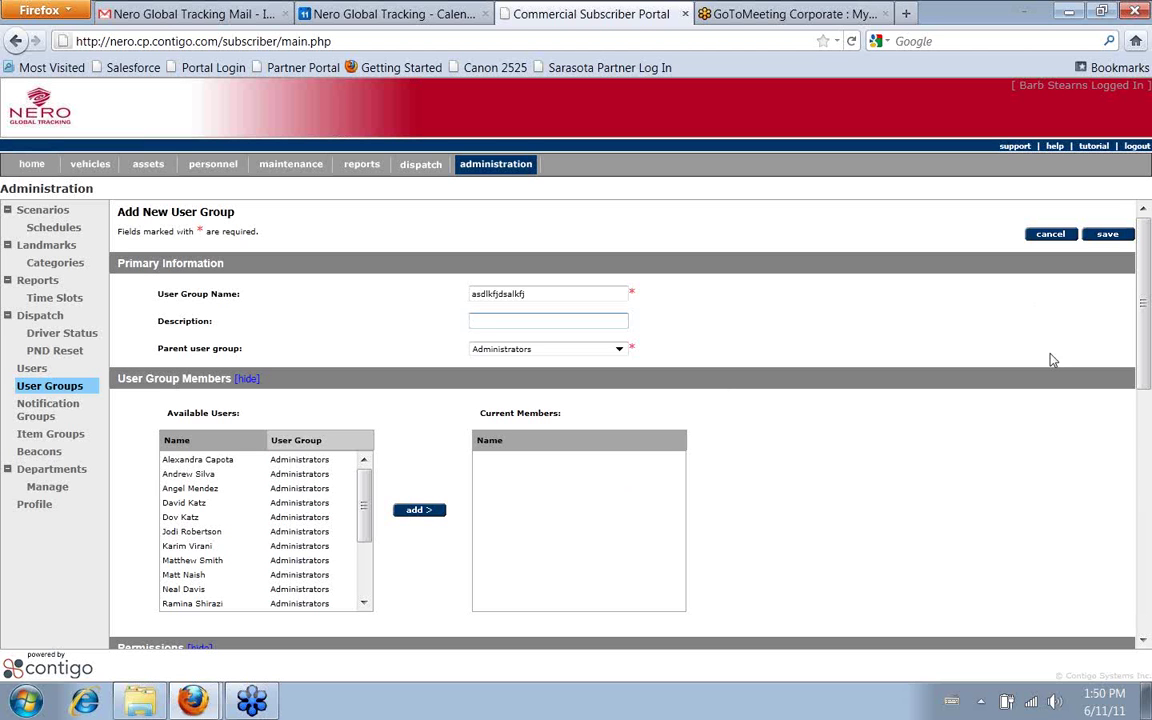
Tick the Run Reports and Locate (locate, track & map view) permissions, leaving the others off
scroll(903, 394, down, 5)
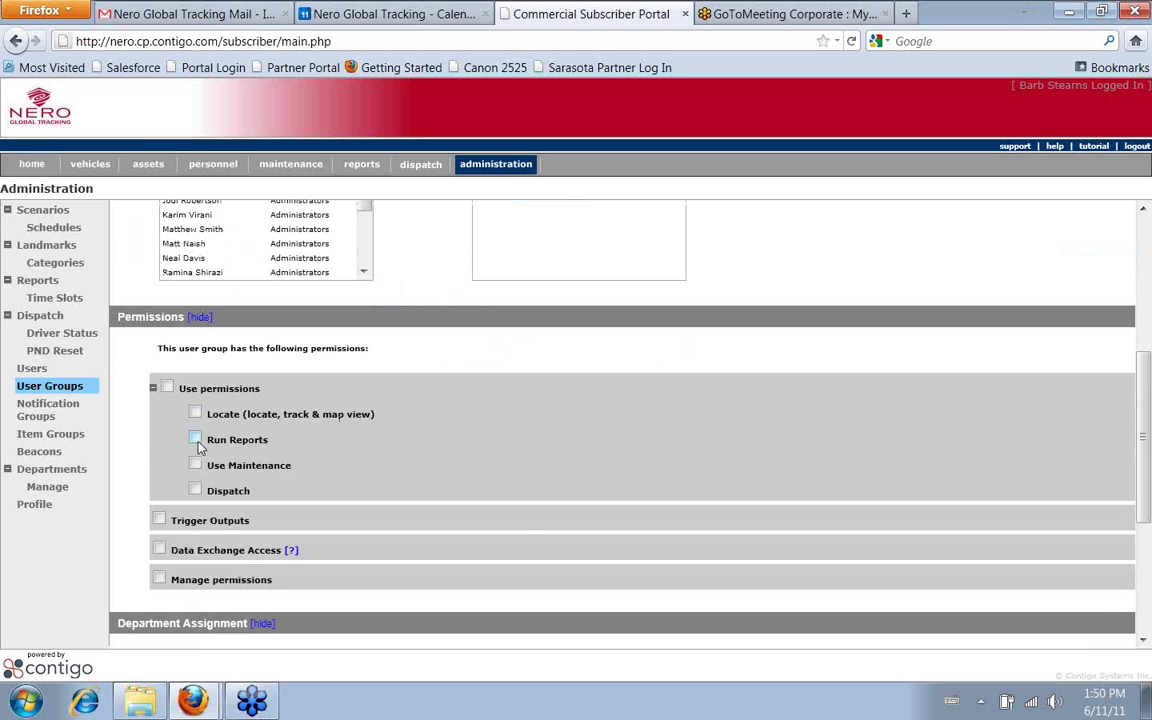
click(195, 440)
click(195, 413)
scroll(699, 478, down, 2)
scroll(699, 475, up, 4)
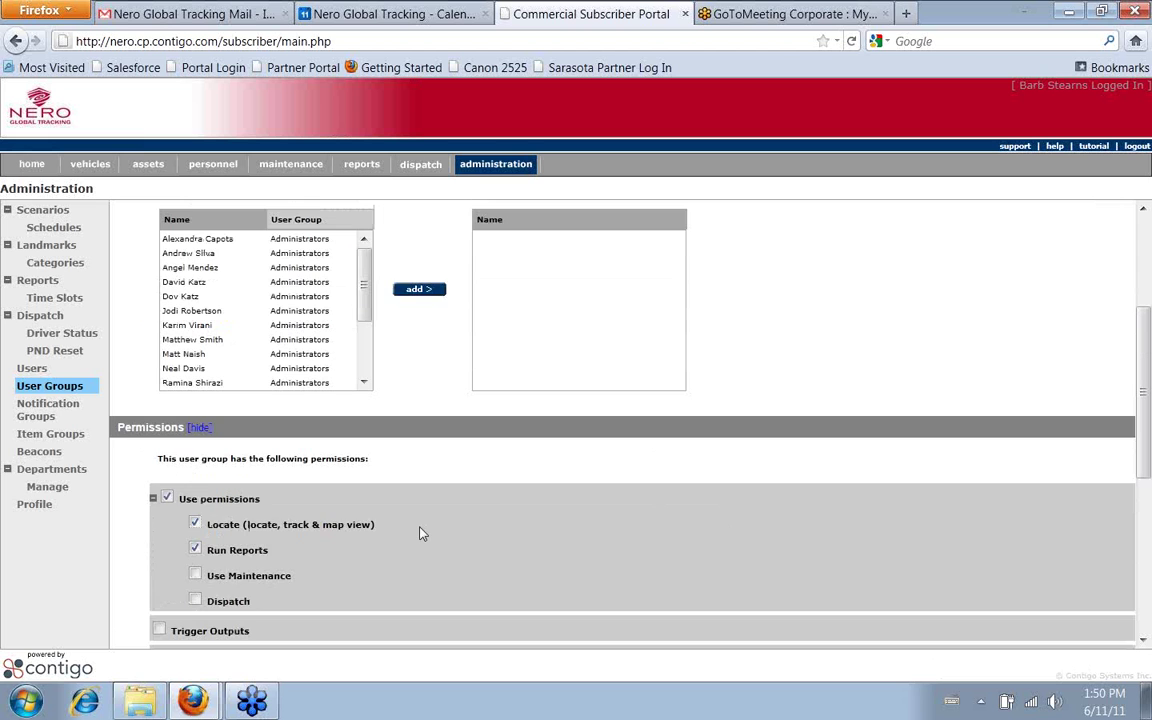
scroll(427, 528, down, 2)
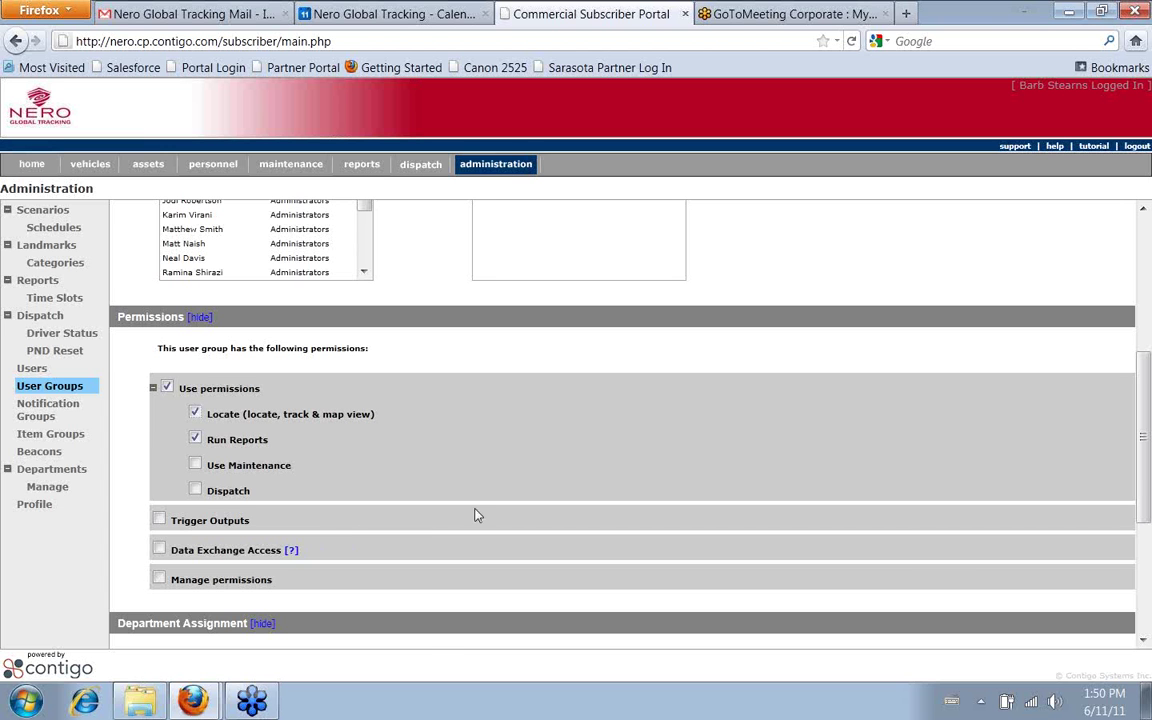
Move Training Department from Available Departments into the group, then save the group form
scroll(475, 512, down, 4)
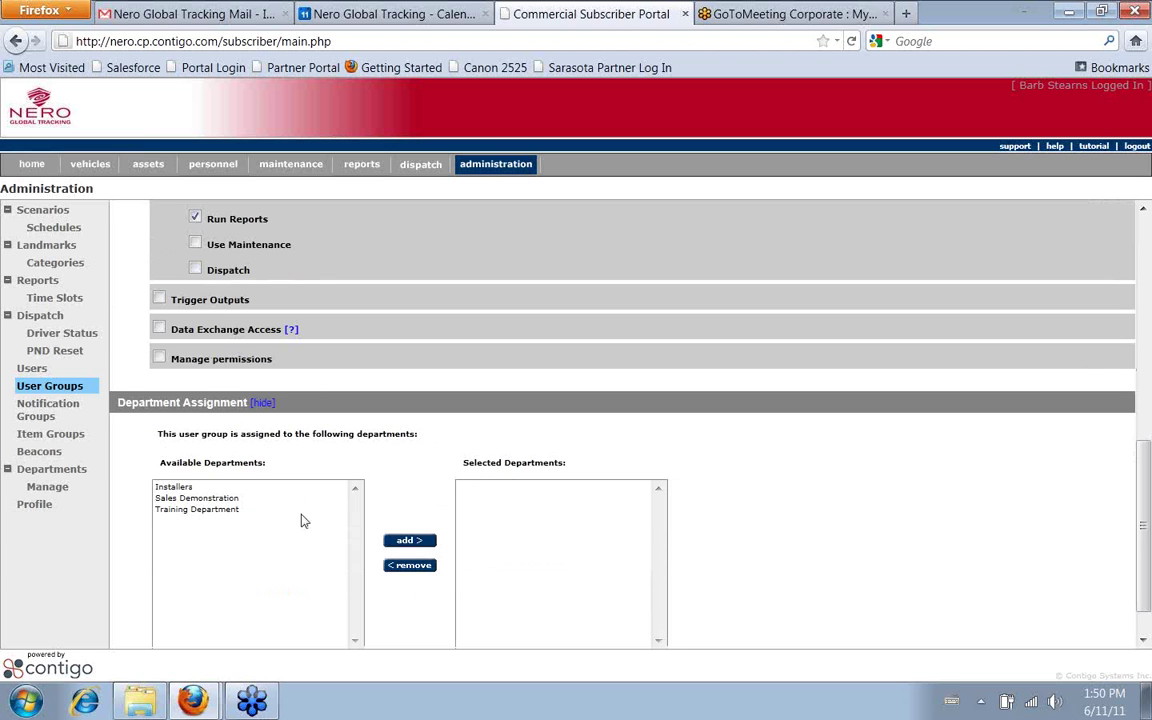
click(236, 511)
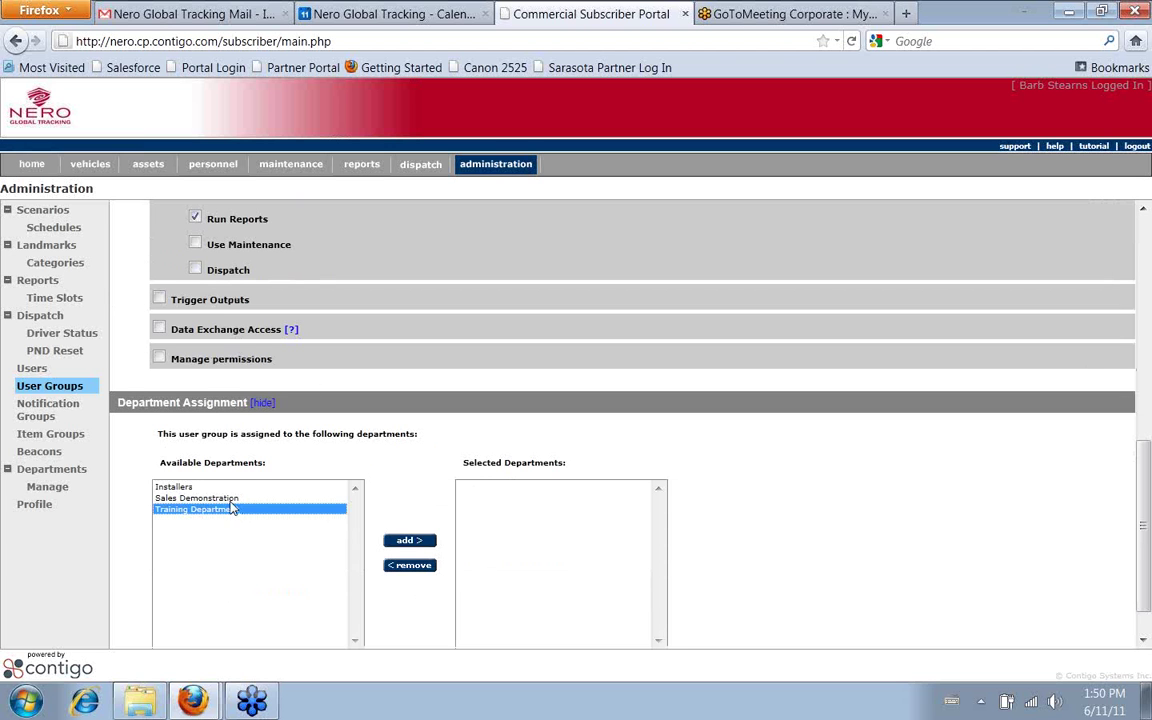
click(409, 540)
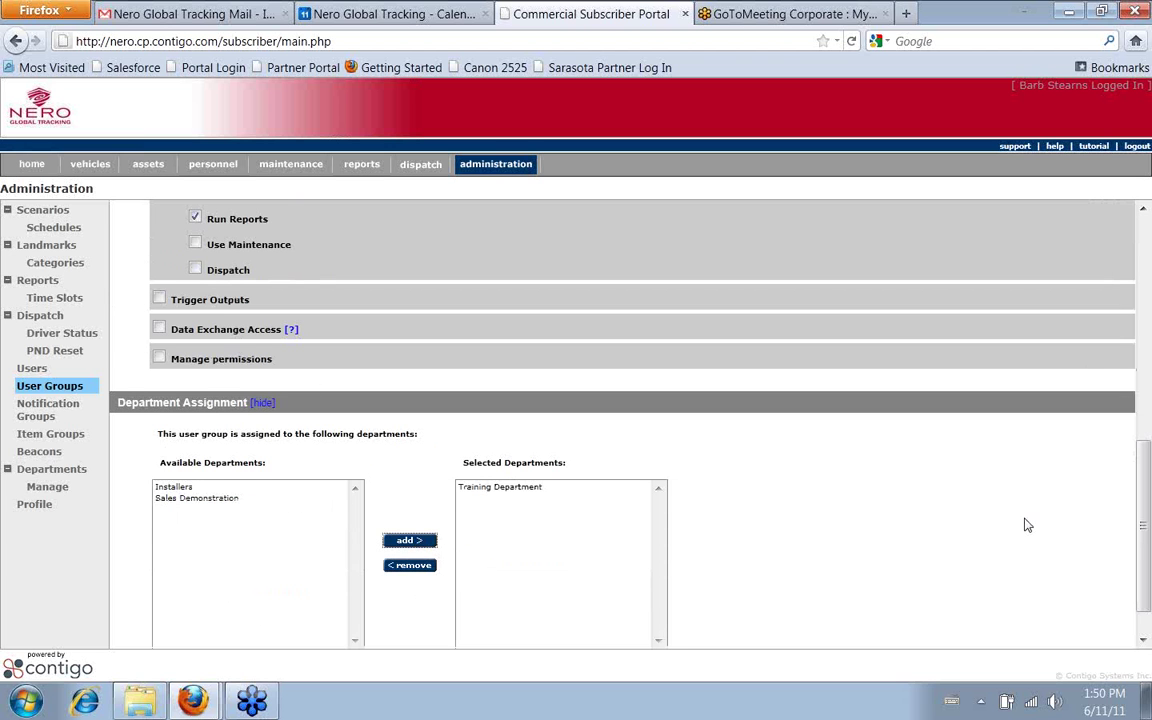
scroll(1024, 518, down, 1)
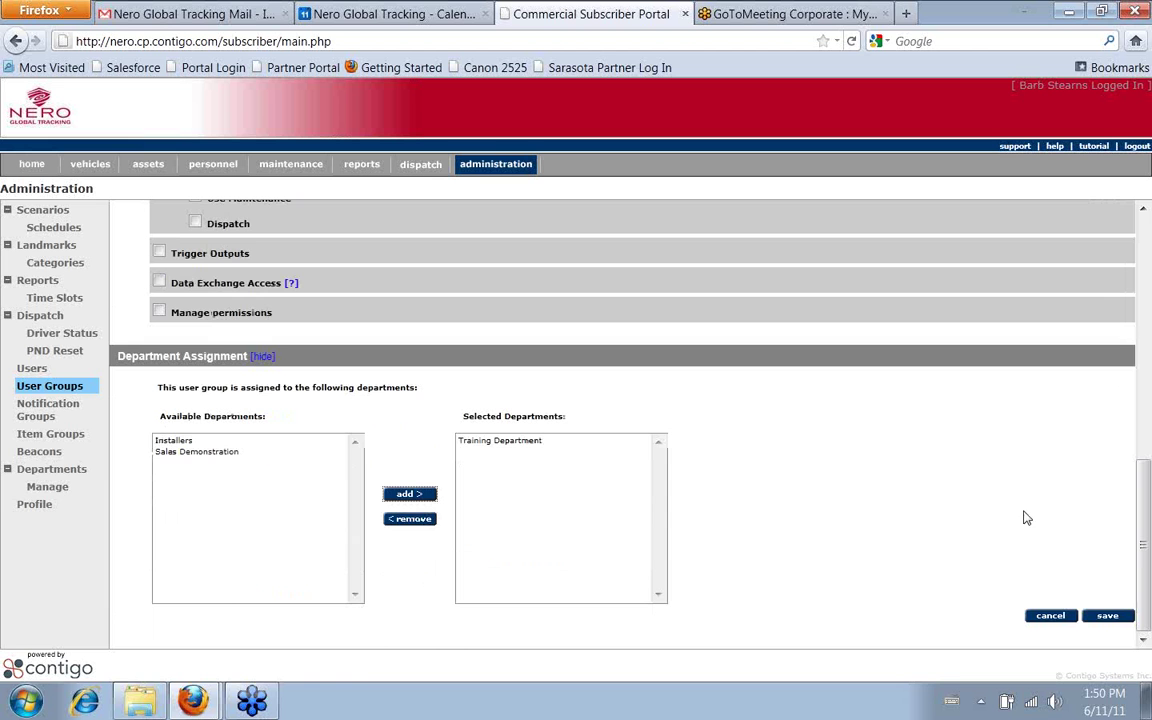
click(1107, 616)
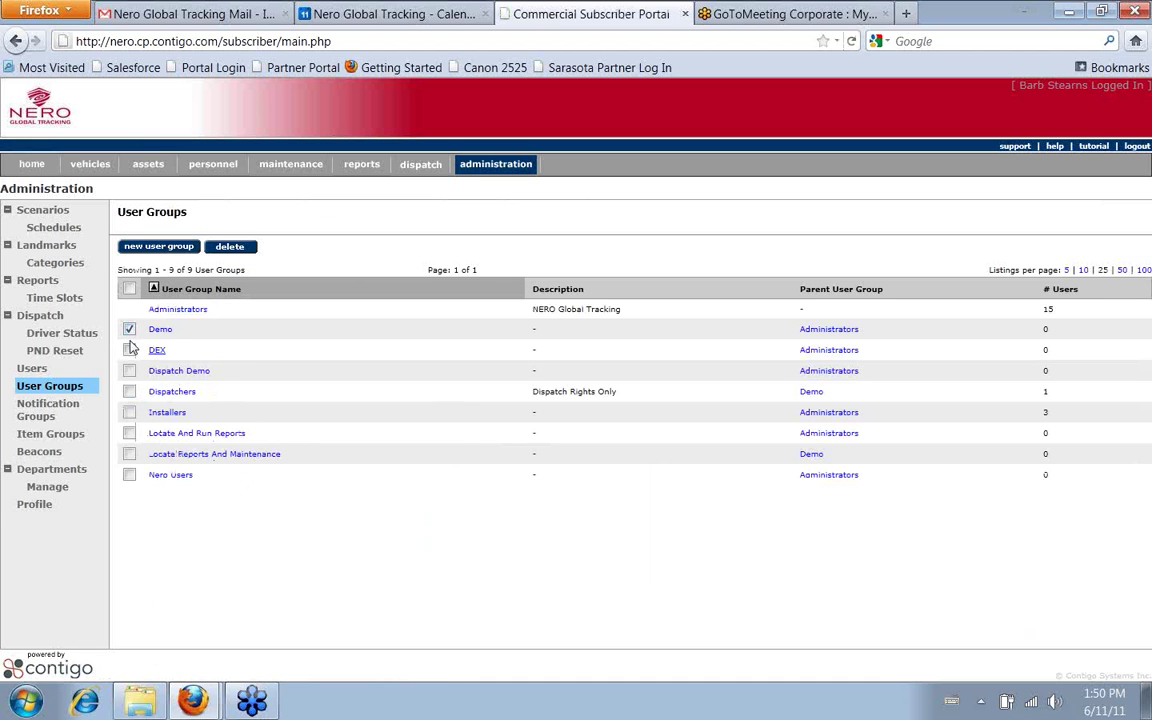
click(230, 247)
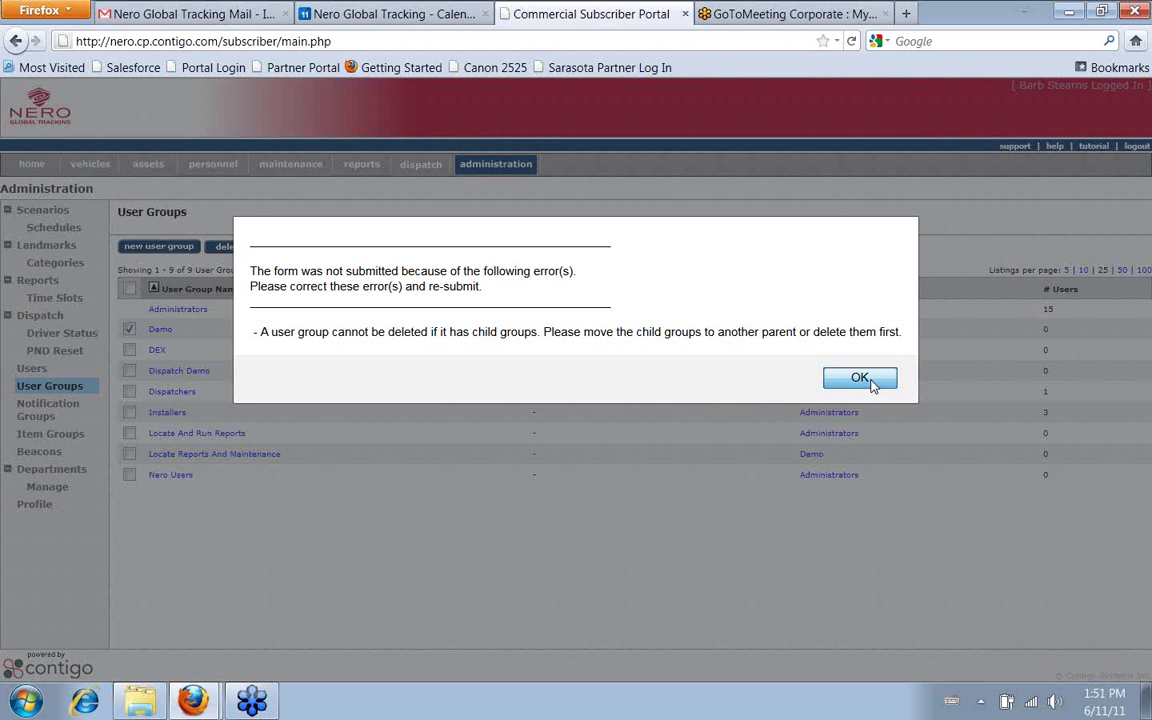
click(866, 380)
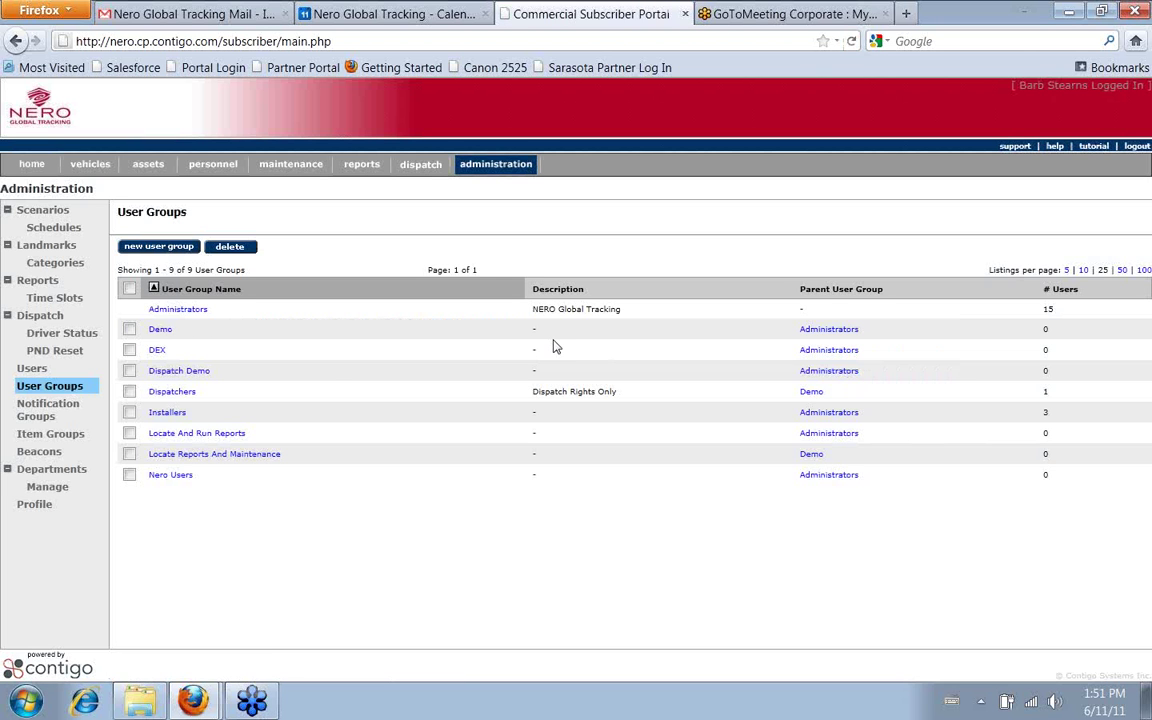